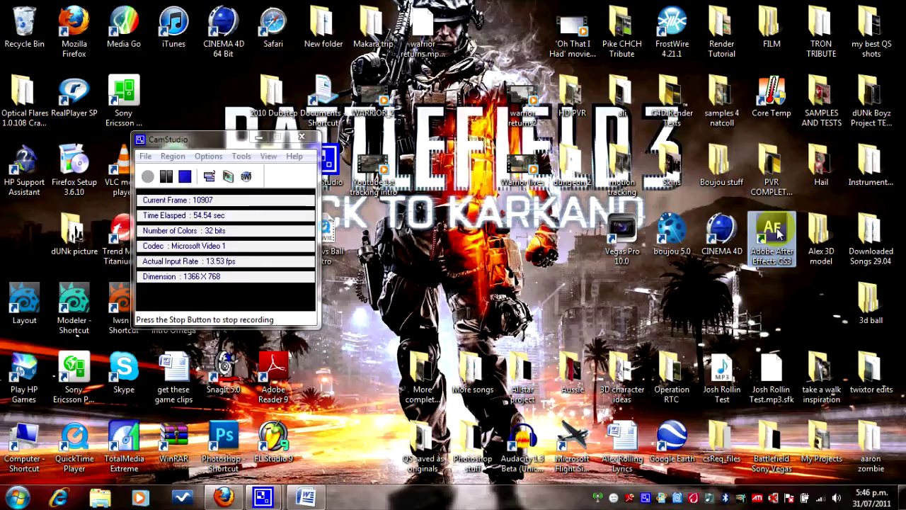
# Launch Adobe After Effects, maximize it, and import the main intro nuketown clip from the warrior returns folder on the desktop.
pyautogui.doubleClick(773, 233)
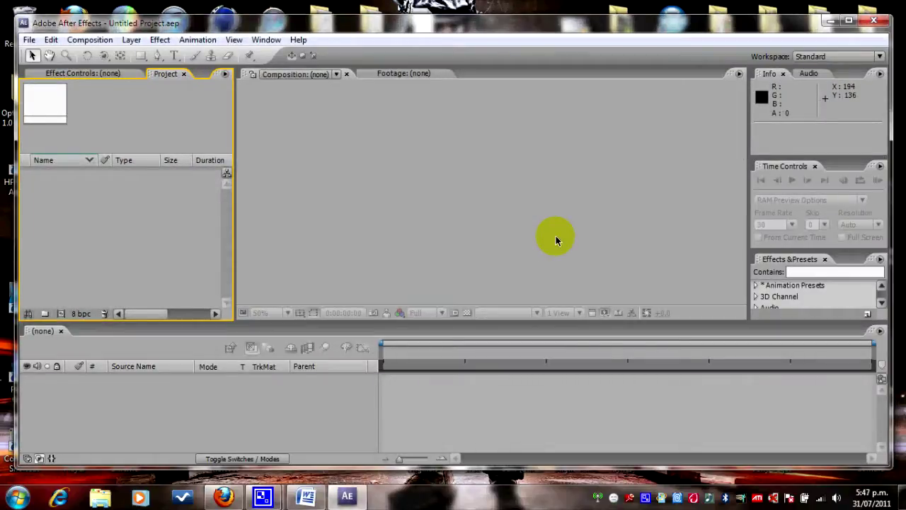
pyautogui.click(850, 21)
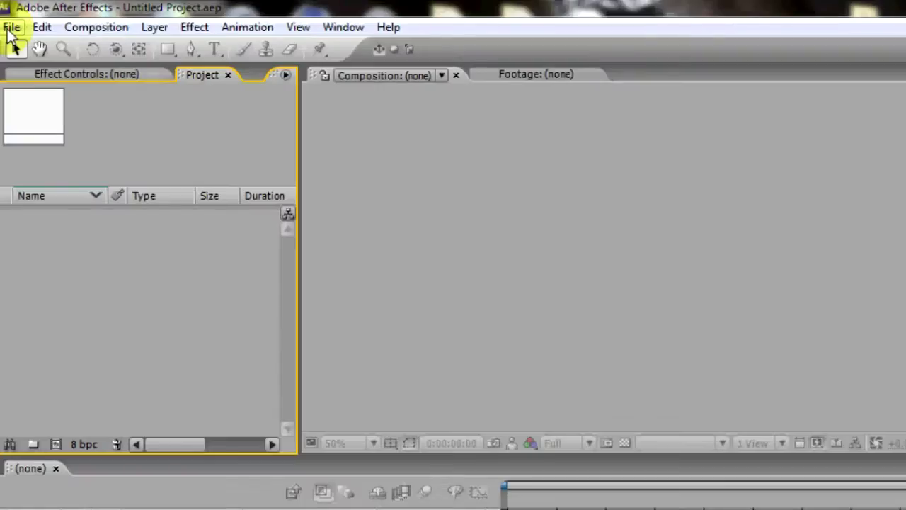
pyautogui.click(10, 20)
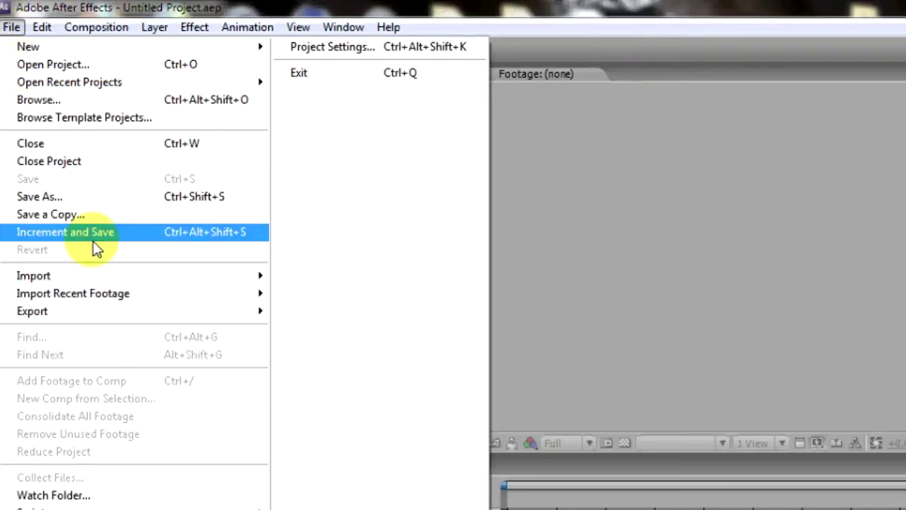
pyautogui.moveTo(151, 277)
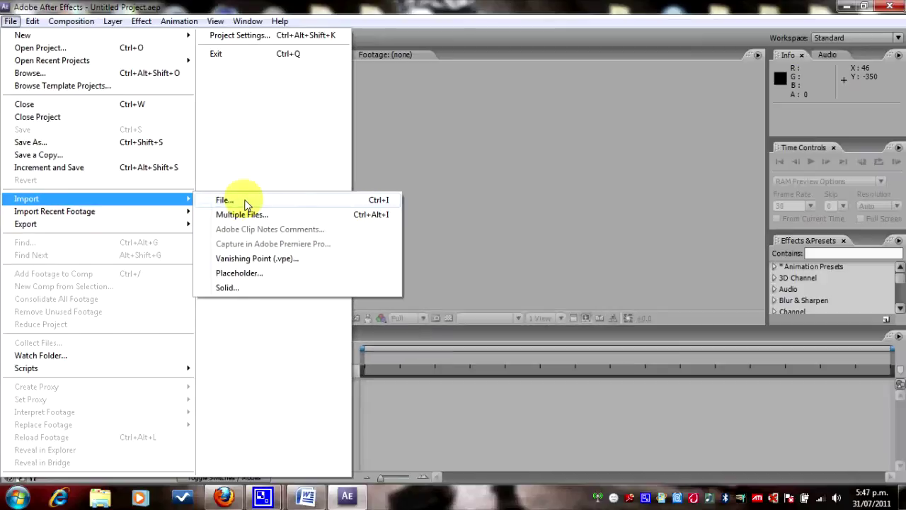
pyautogui.click(317, 199)
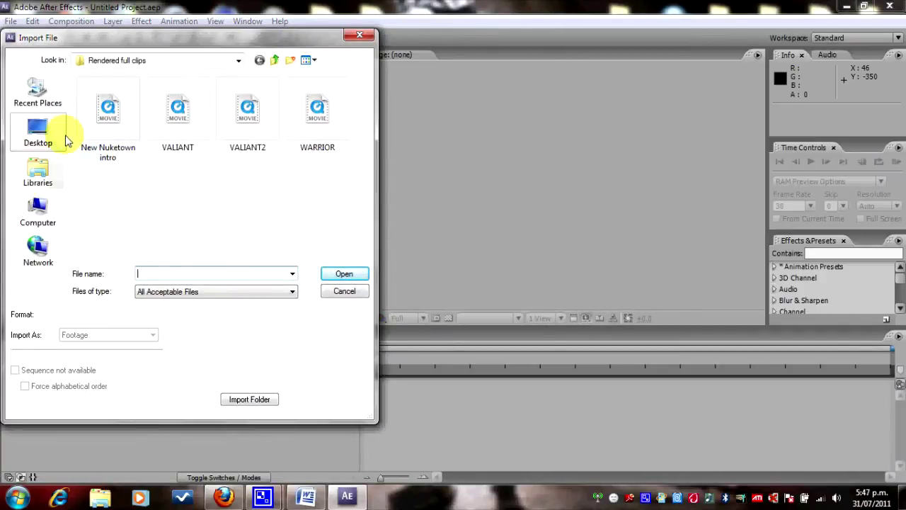
pyautogui.click(44, 180)
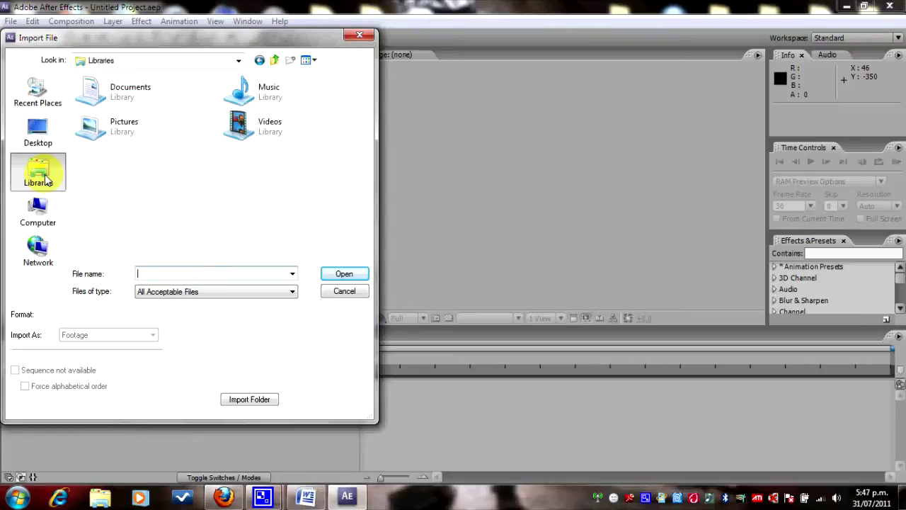
pyautogui.click(36, 129)
pyautogui.moveTo(367, 129); pyautogui.dragTo(360, 165)
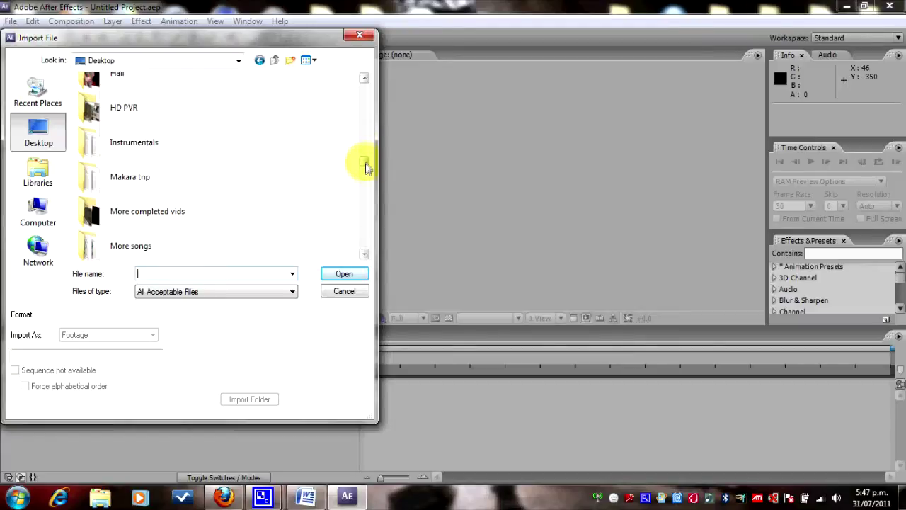
pyautogui.doubleClick(83, 110)
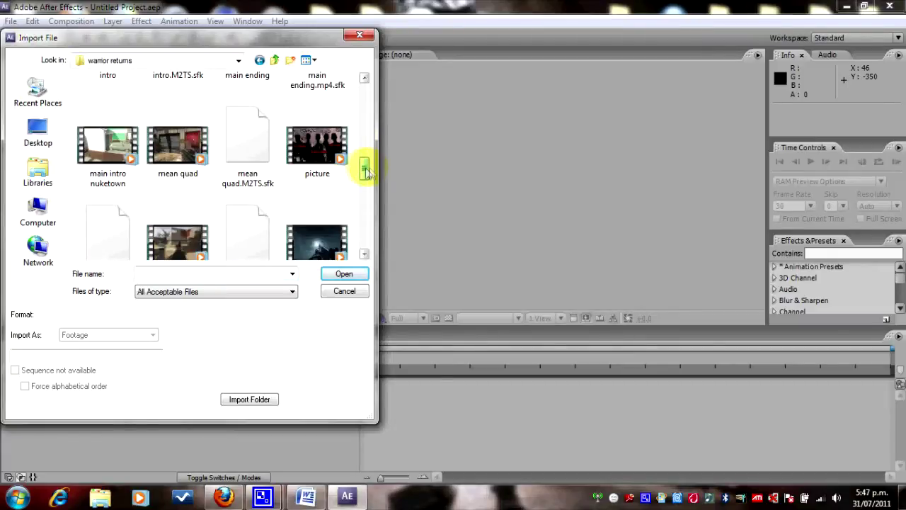
pyautogui.doubleClick(105, 171)
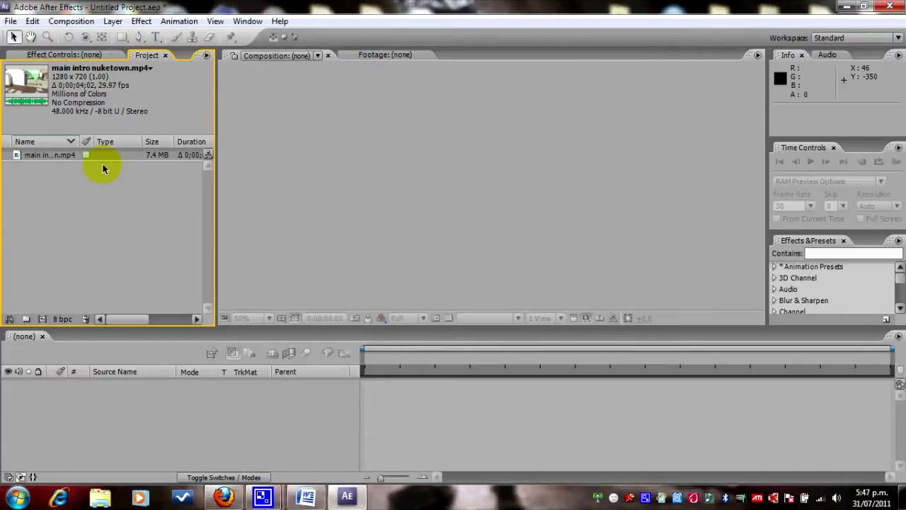
# Create a composition from the imported nuketown clip in the timeline and play a RAM preview of it.
pyautogui.moveTo(69, 158); pyautogui.dragTo(119, 417)
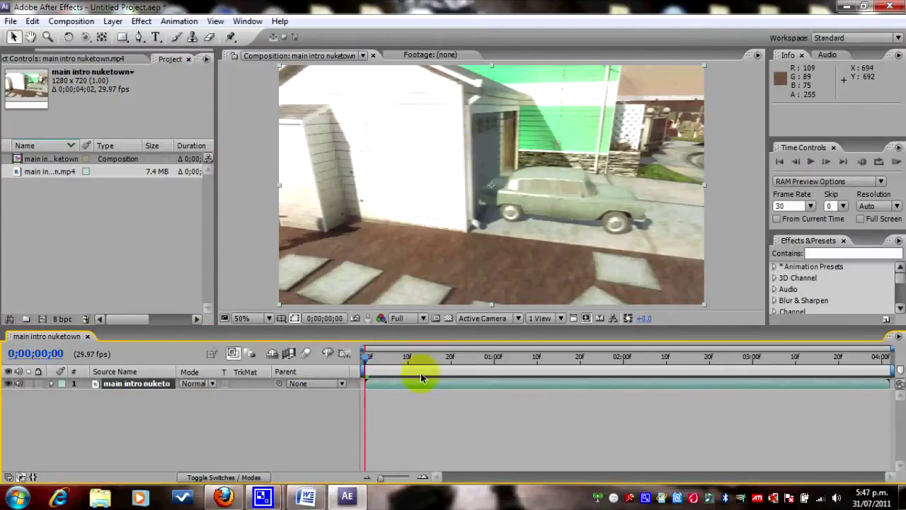
pyautogui.moveTo(367, 425); pyautogui.dragTo(460, 412)
pyautogui.moveTo(367, 362); pyautogui.dragTo(507, 370)
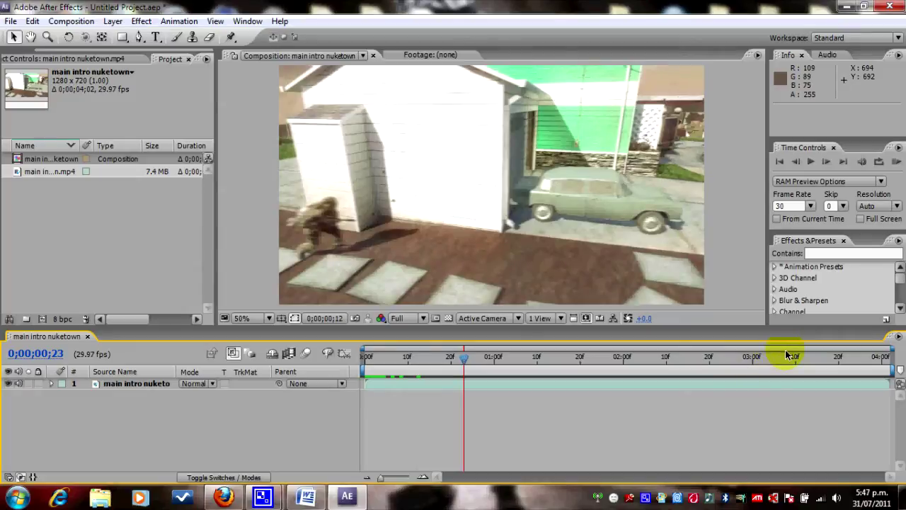
pyautogui.click(895, 162)
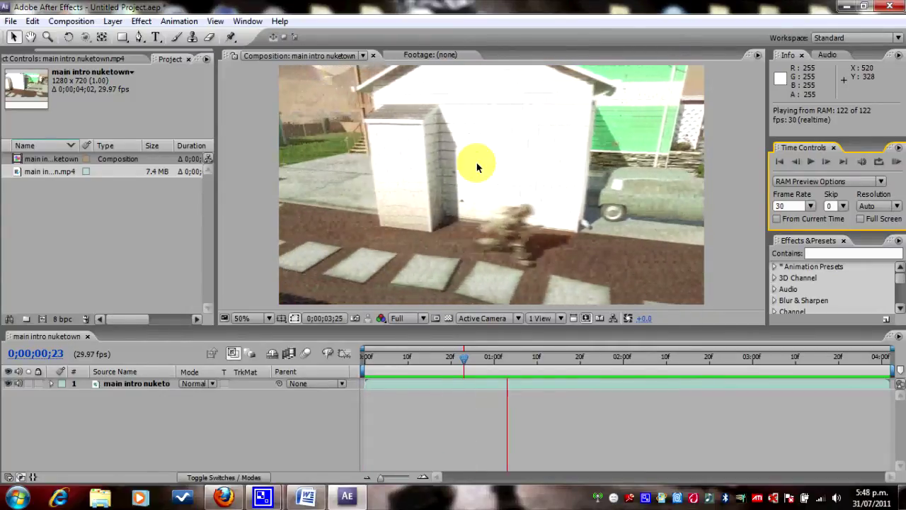
pyautogui.click(897, 163)
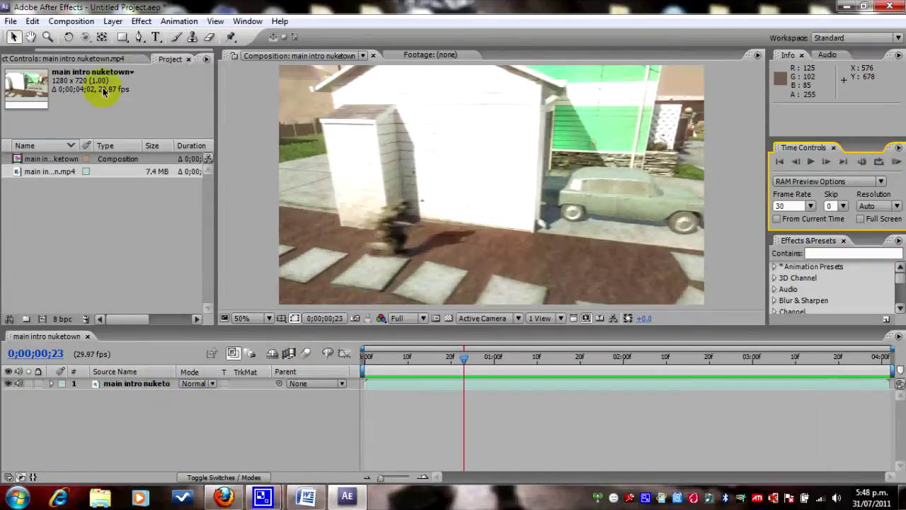
# Set the composition's frame rate to 30 frames per second and recheck the composition settings.
pyautogui.click(70, 22)
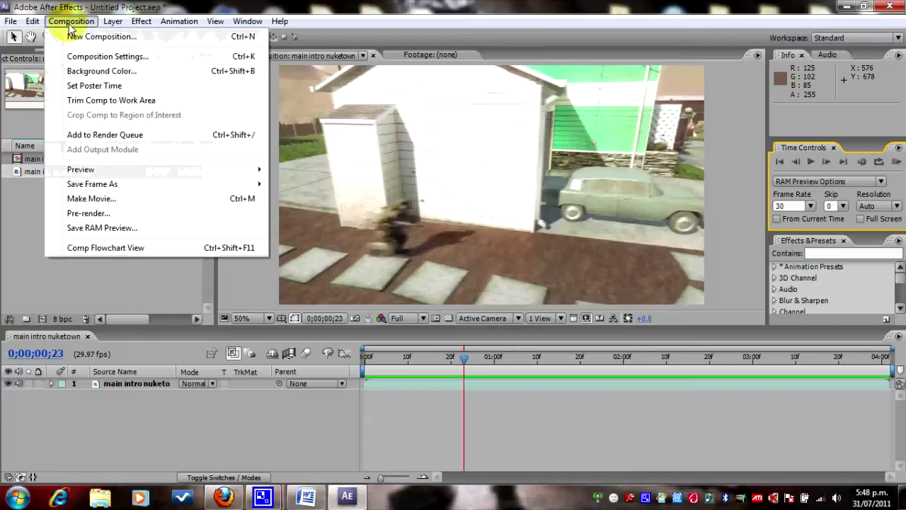
pyautogui.click(121, 59)
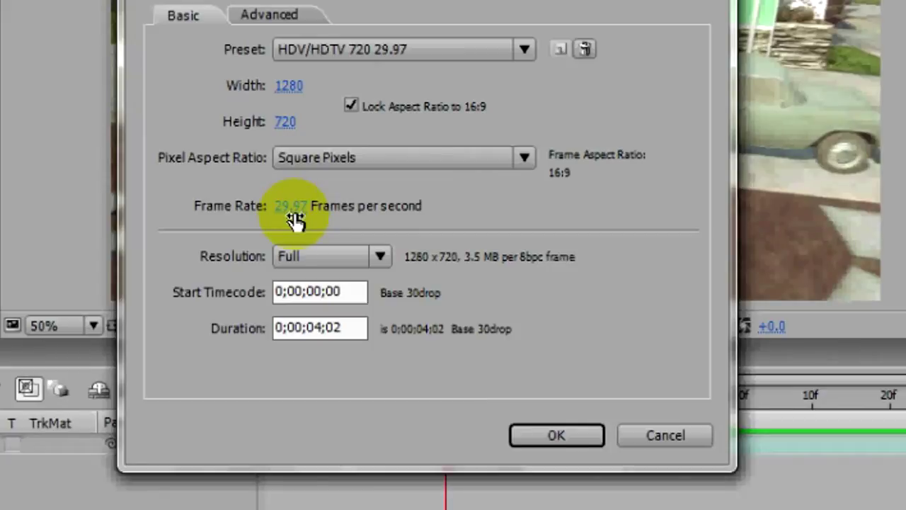
pyautogui.moveTo(295, 221); pyautogui.dragTo(287, 216)
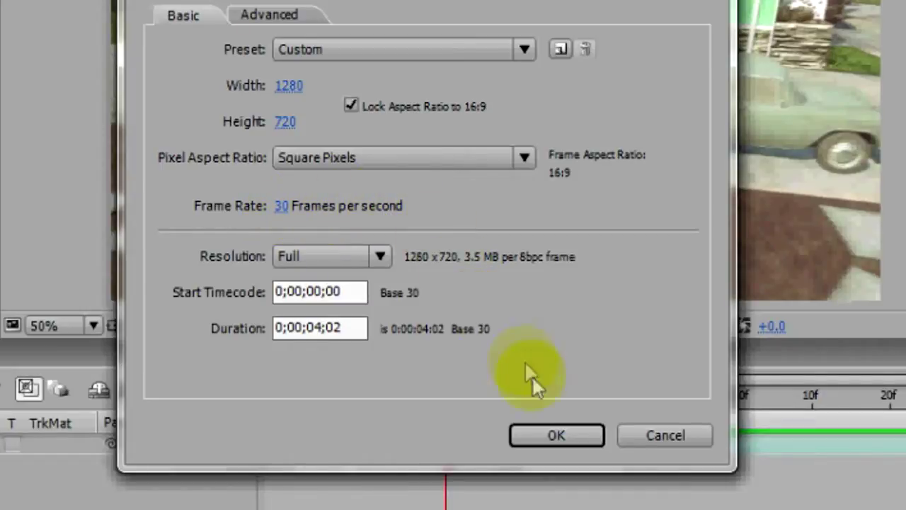
pyautogui.click(539, 435)
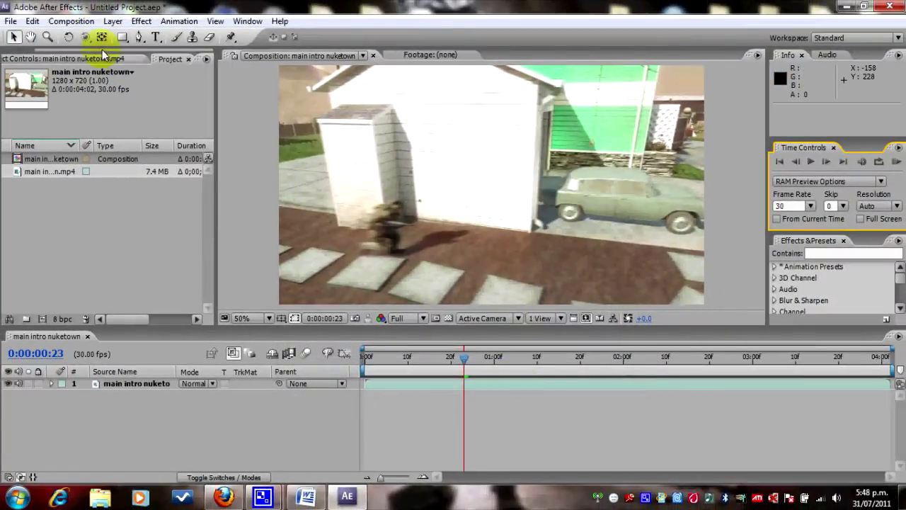
pyautogui.click(75, 23)
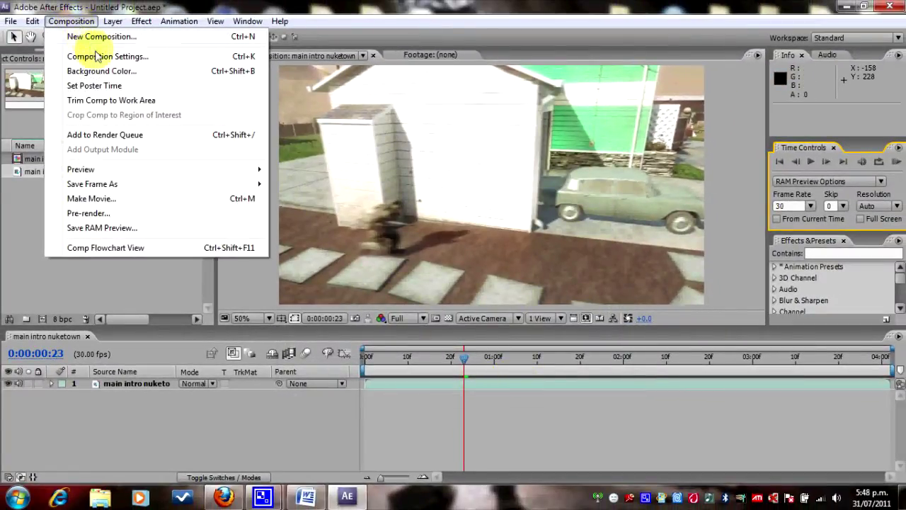
pyautogui.click(120, 58)
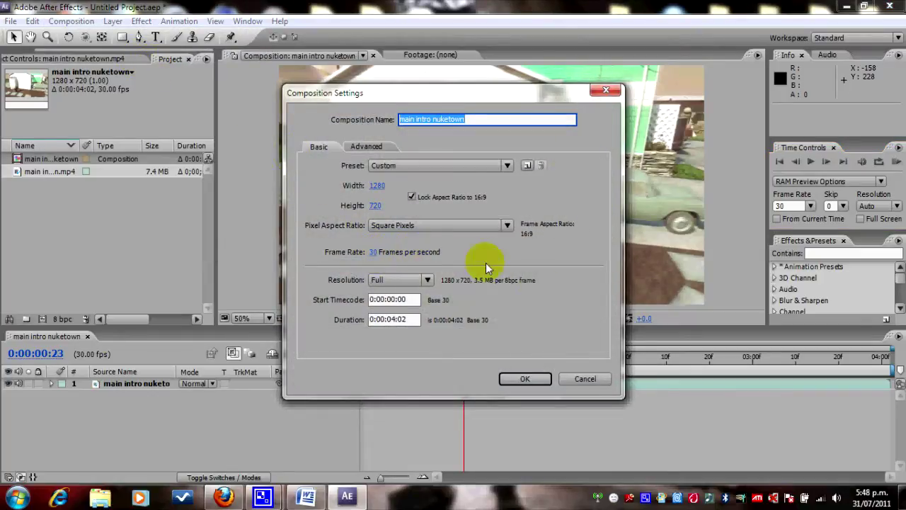
pyautogui.click(518, 379)
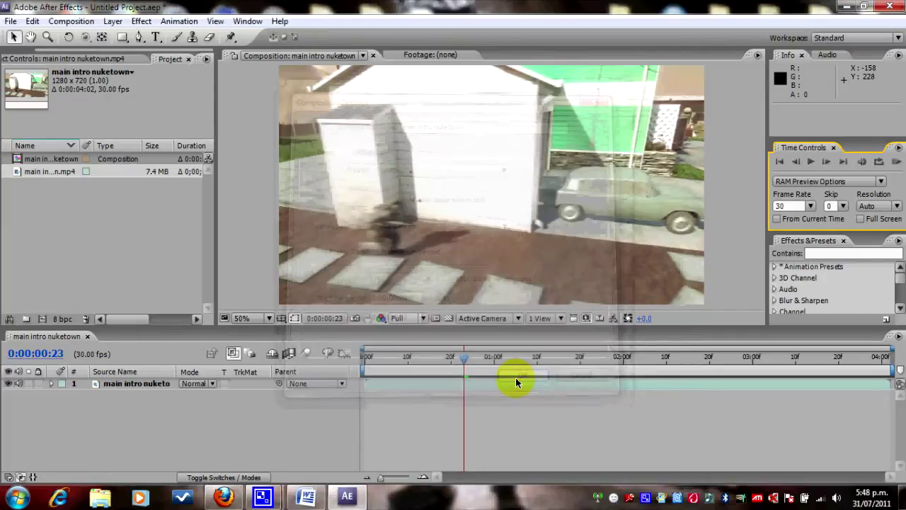
# Add the composition to the render queue with Best quality, Full resolution and the comp's own frame rate.
pyautogui.click(70, 23)
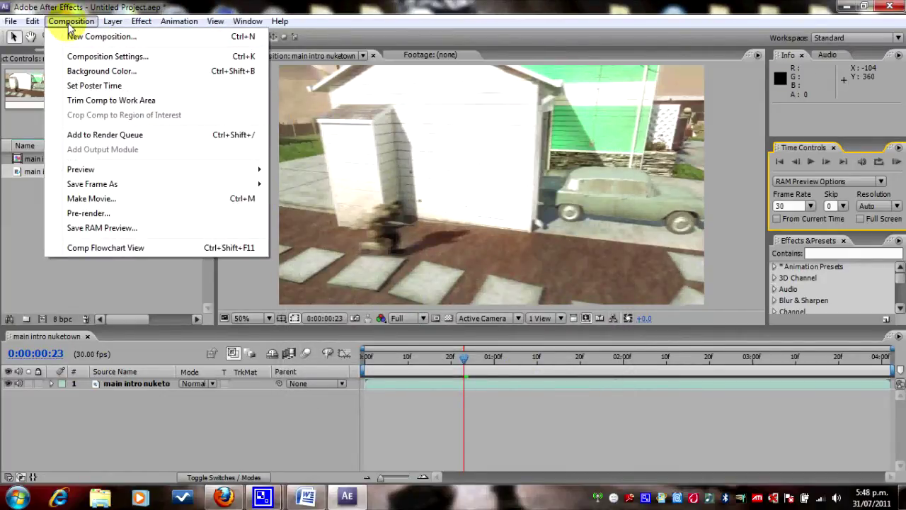
pyautogui.click(129, 136)
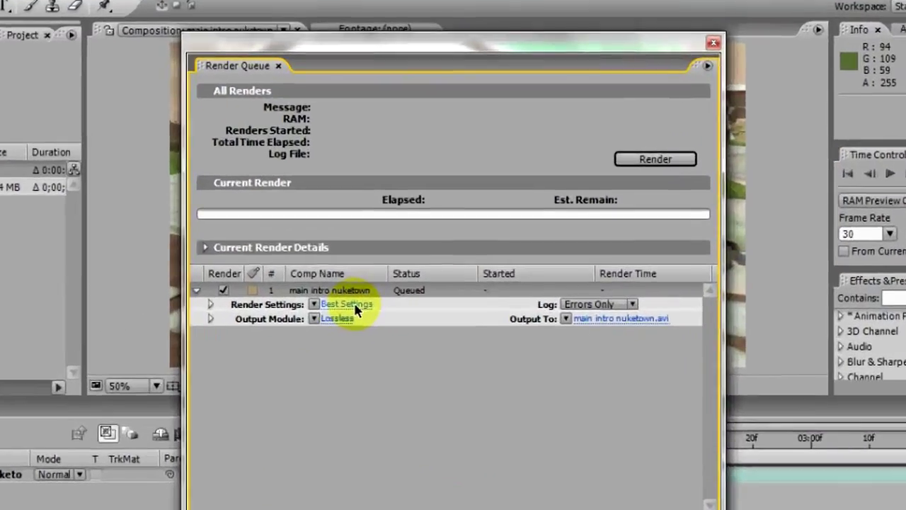
pyautogui.click(414, 259)
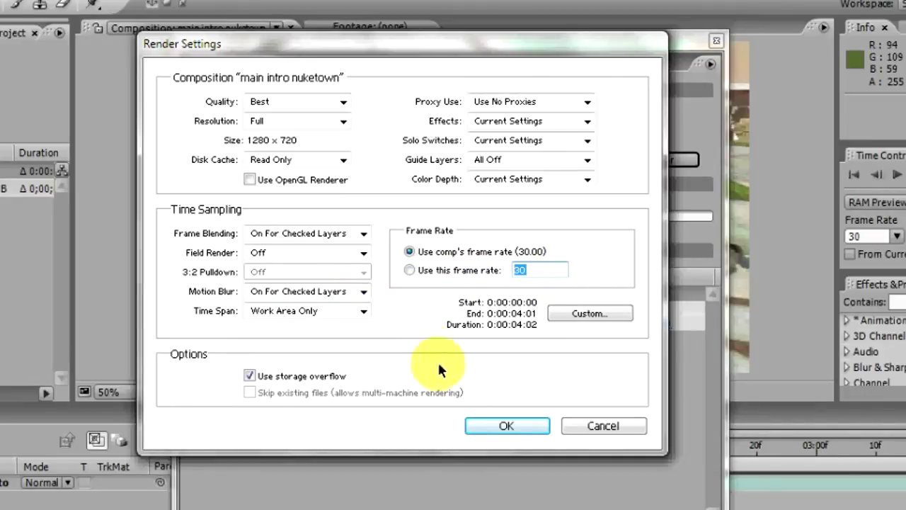
pyautogui.click(506, 426)
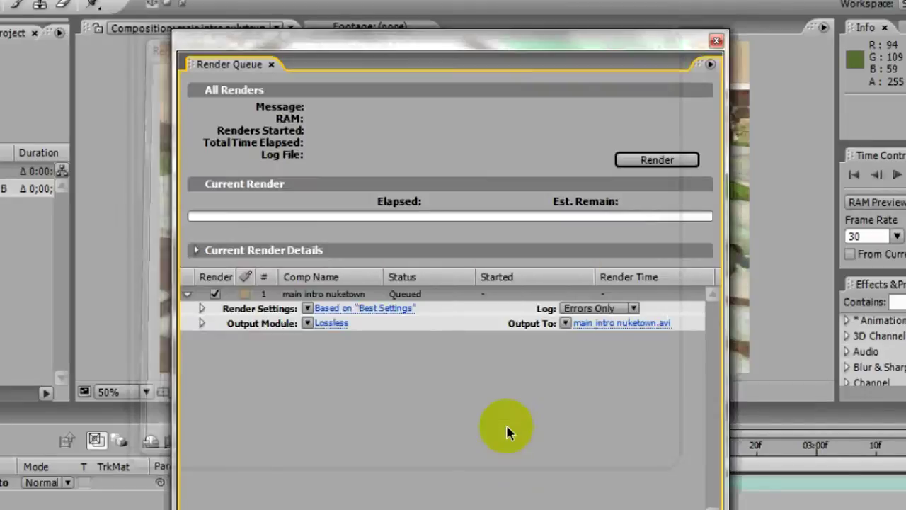
# Set the render's output module format to JPEG Sequence.
pyautogui.click(337, 326)
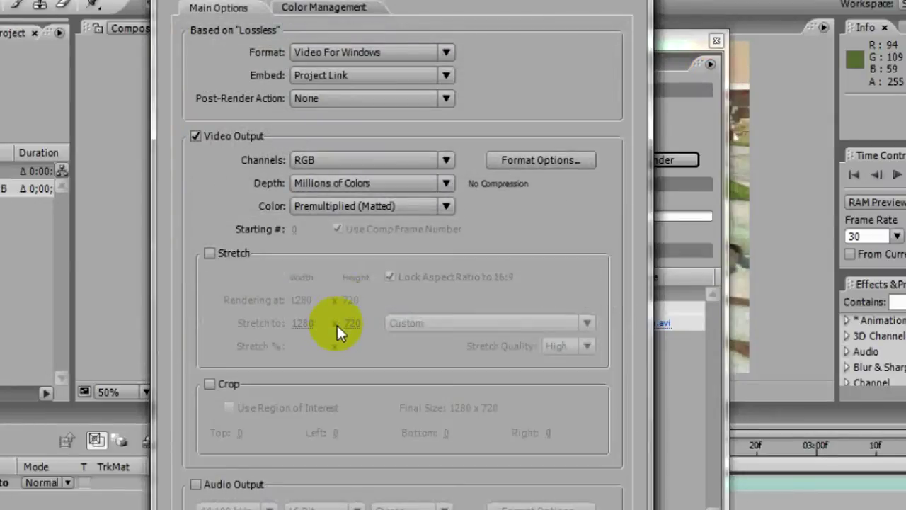
pyautogui.click(447, 52)
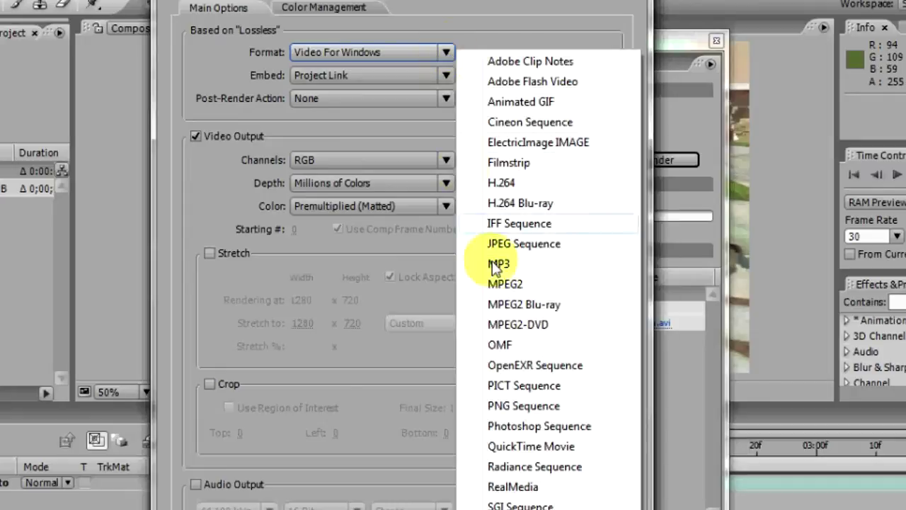
pyautogui.click(522, 245)
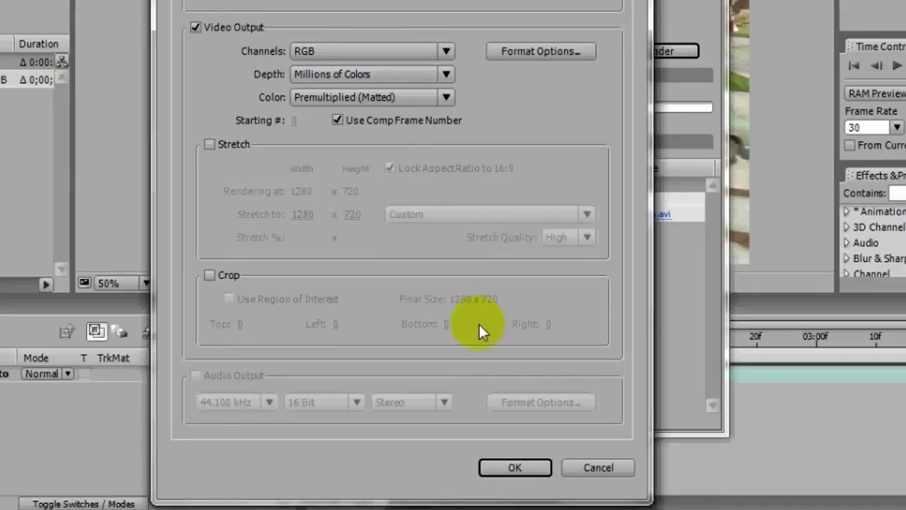
pyautogui.click(514, 469)
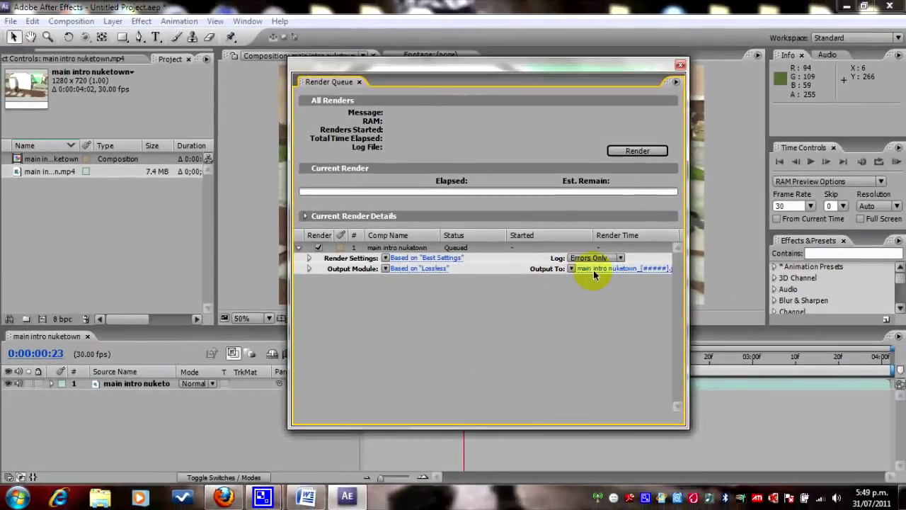
# Create a folder named nuketown intro inside the Images folder for the render output.
pyautogui.click(593, 269)
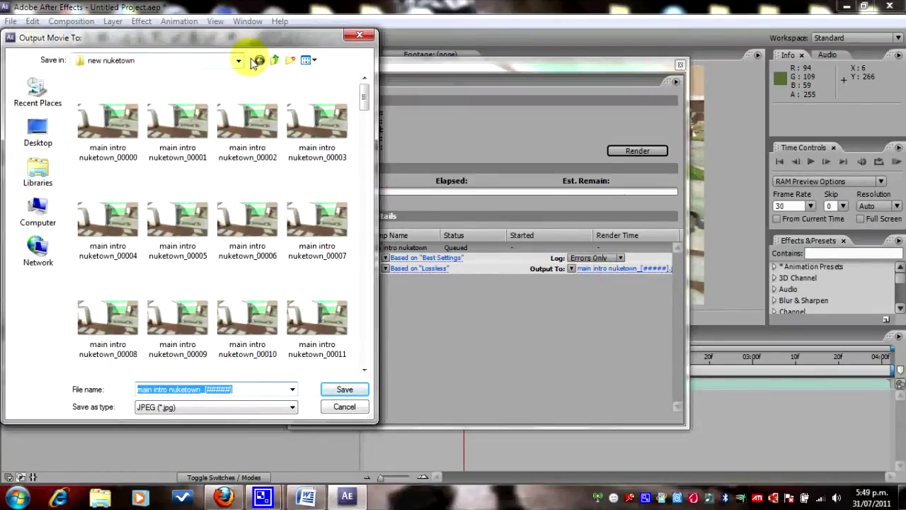
pyautogui.click(275, 59)
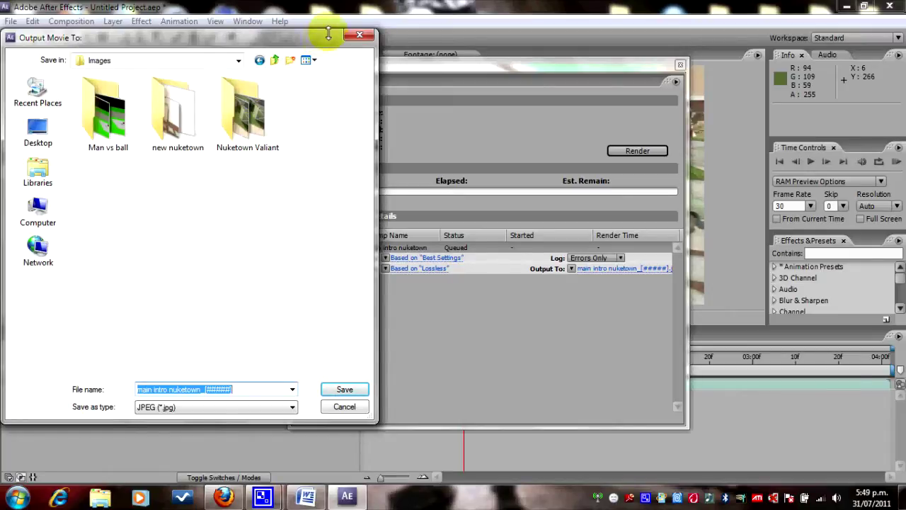
pyautogui.click(290, 59)
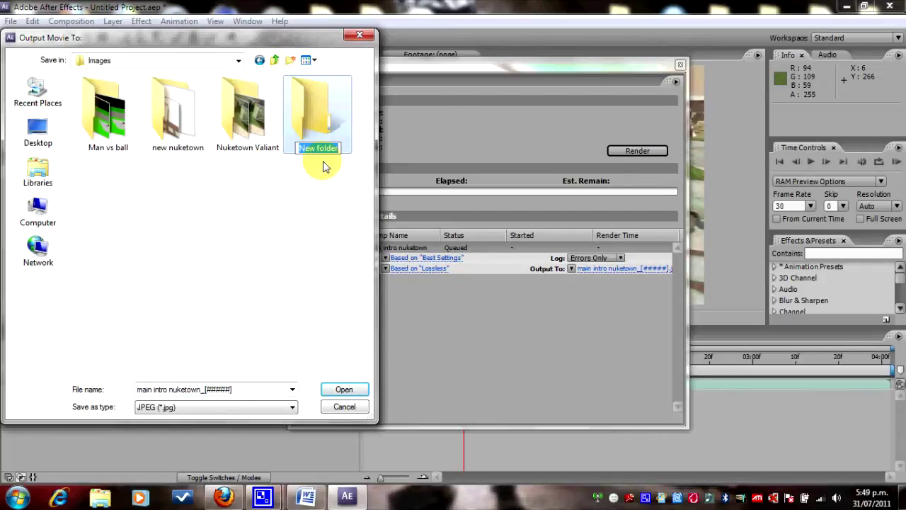
pyautogui.write('NUK')
pyautogui.press('BackSpace')
pyautogui.press('BackSpace')
pyautogui.write('uketown intro')
pyautogui.press('Return')
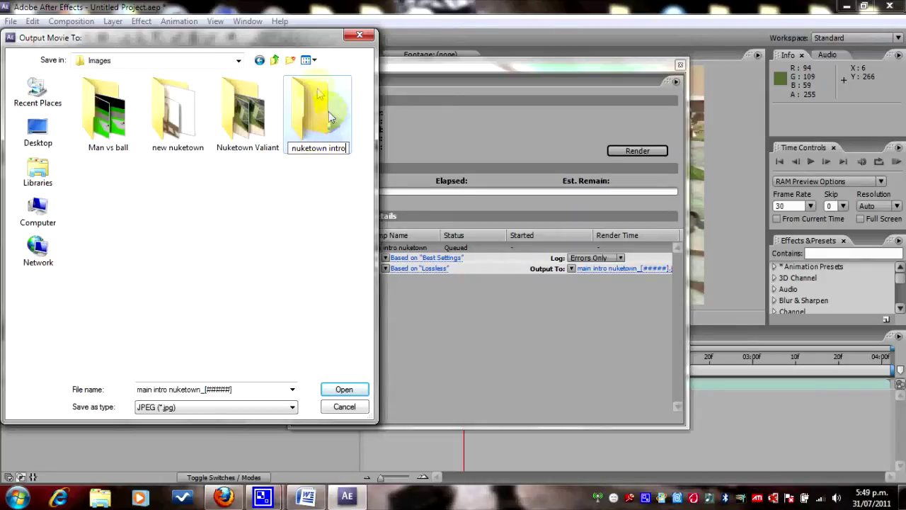
# Save the JPEG sequence output into the nuketown intro folder and start the render.
pyautogui.doubleClick(325, 106)
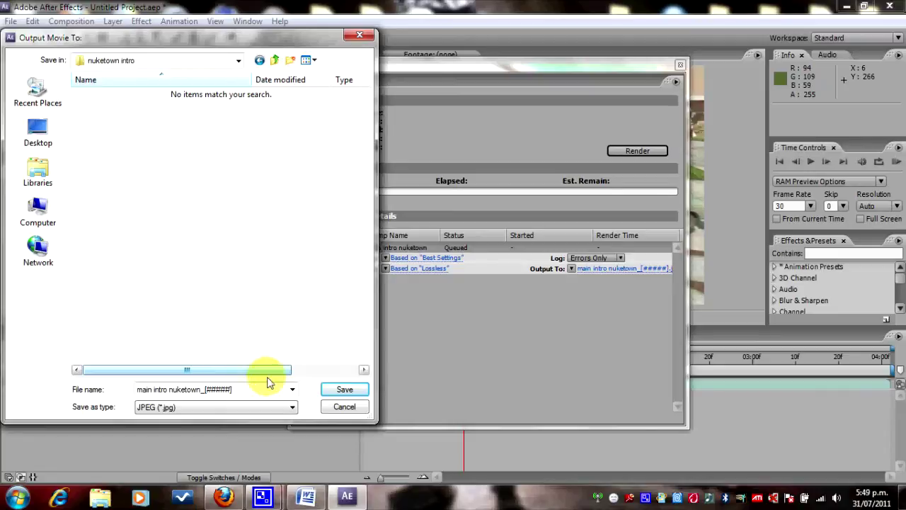
pyautogui.click(343, 391)
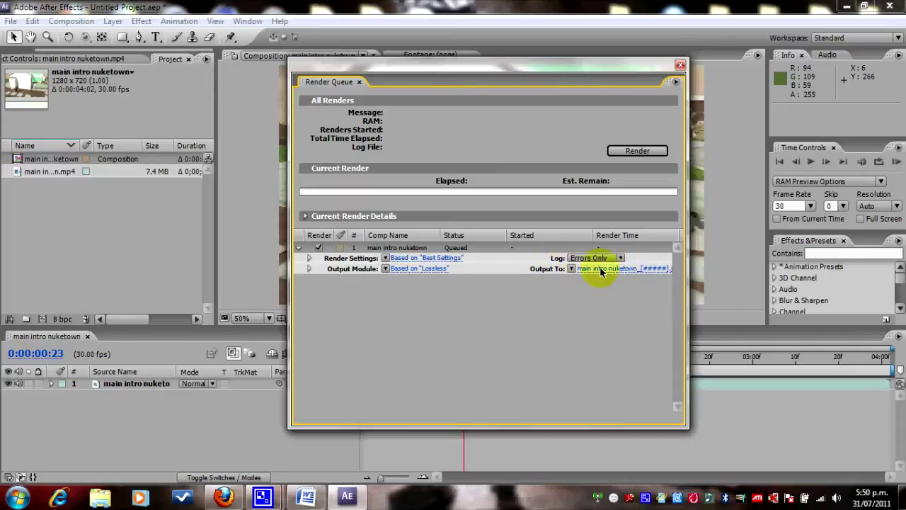
pyautogui.click(637, 151)
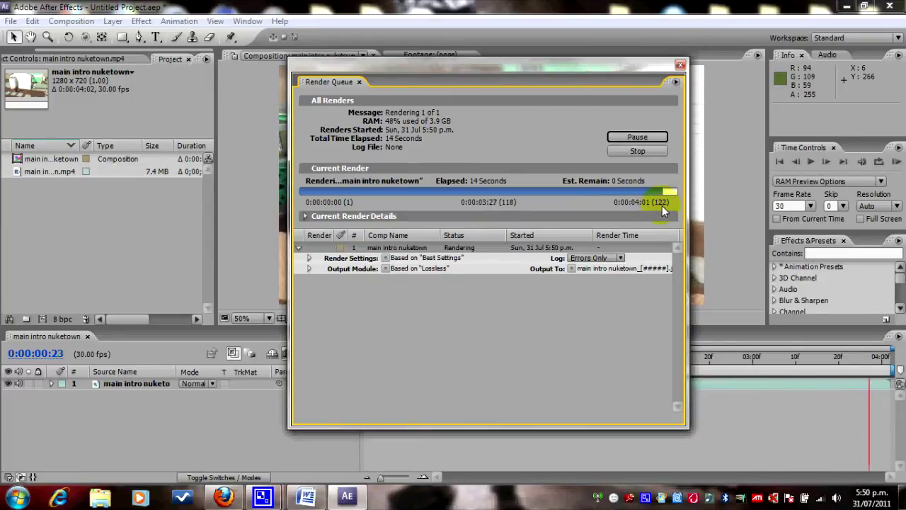
# Close the render queue and quit After Effects without saving the project.
pyautogui.click(681, 65)
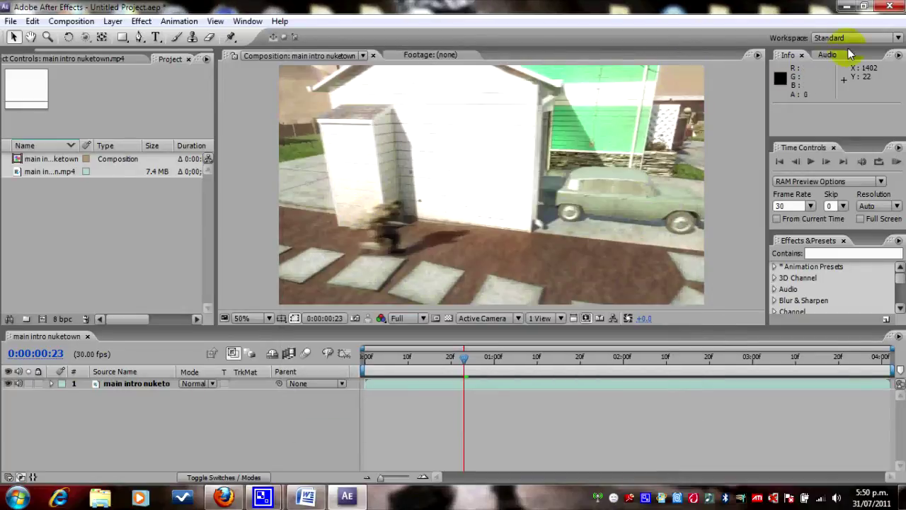
pyautogui.click(891, 7)
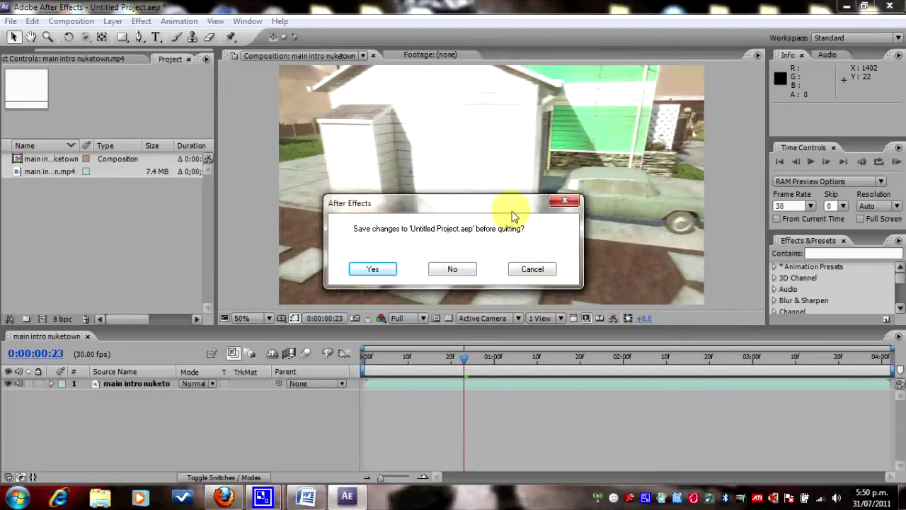
pyautogui.click(458, 269)
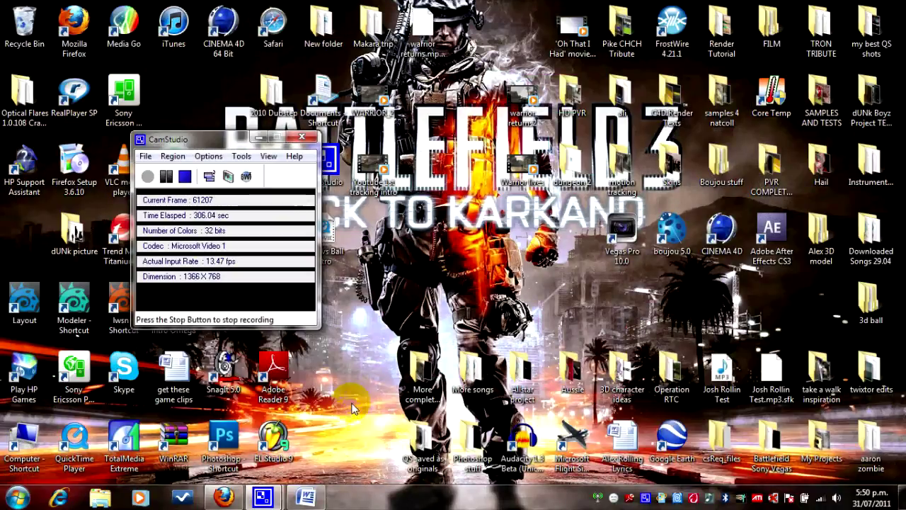
# Switch to boujou and load main intro nuketown_00000.jpg from the Images/nuketown intro folder as the sequence to import.
pyautogui.click(679, 241)
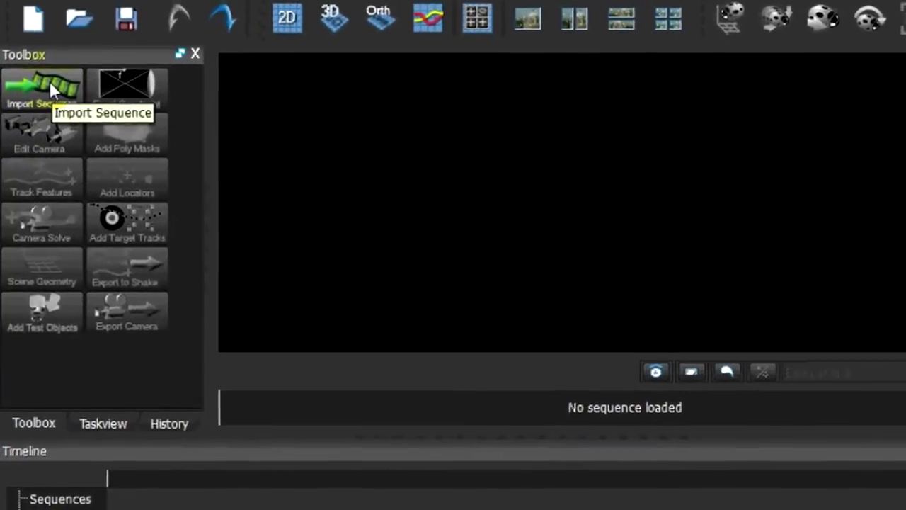
pyautogui.click(44, 86)
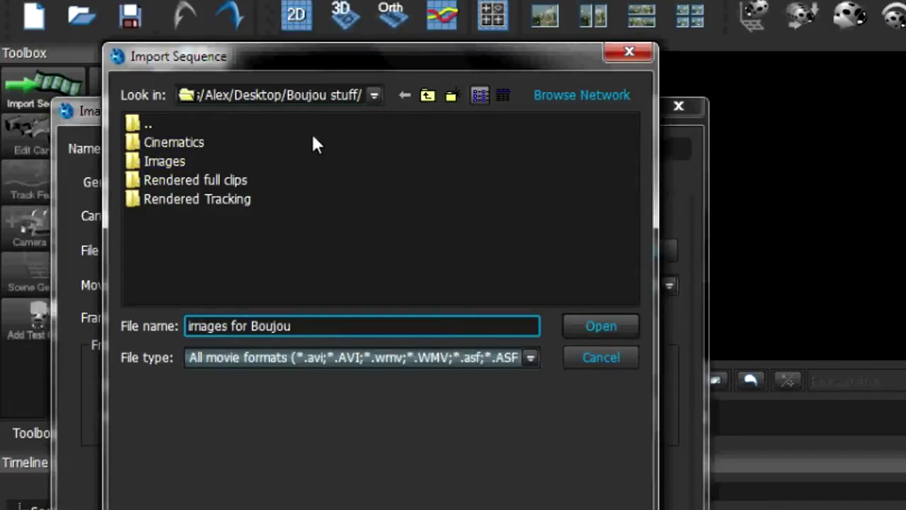
pyautogui.doubleClick(167, 160)
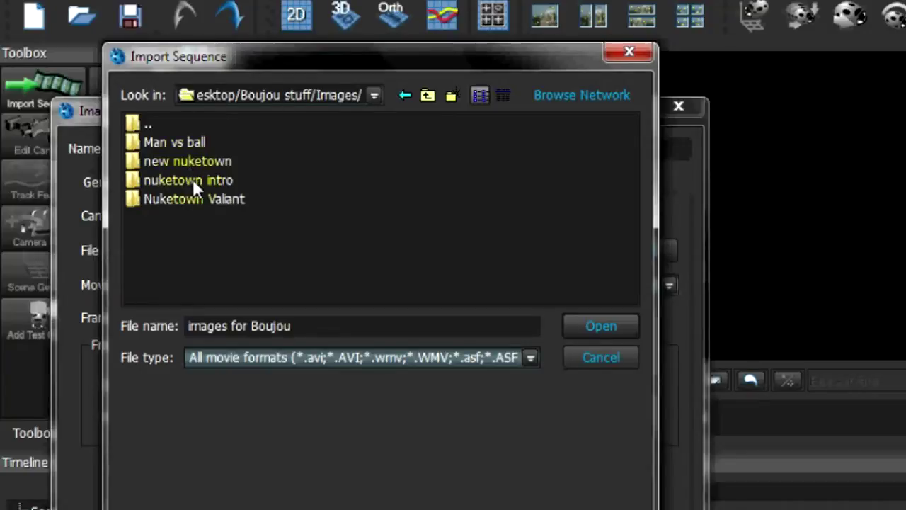
pyautogui.doubleClick(192, 179)
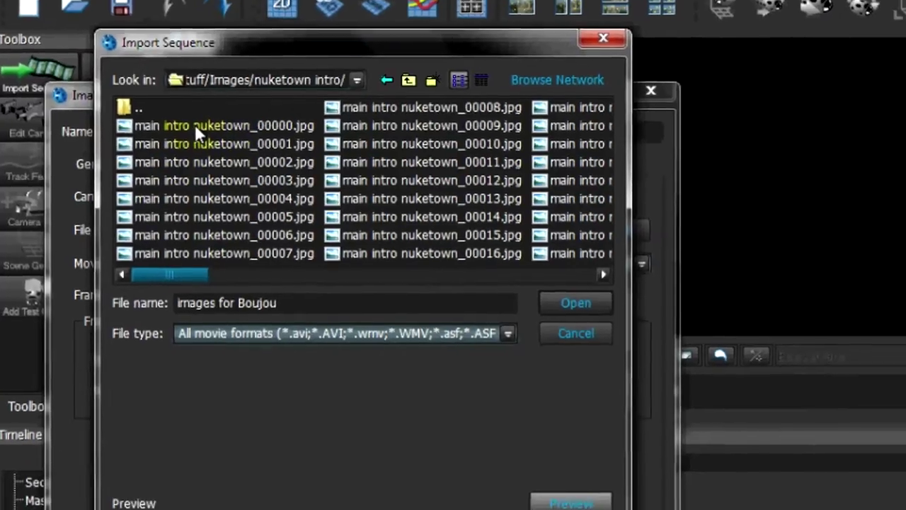
pyautogui.click(206, 142)
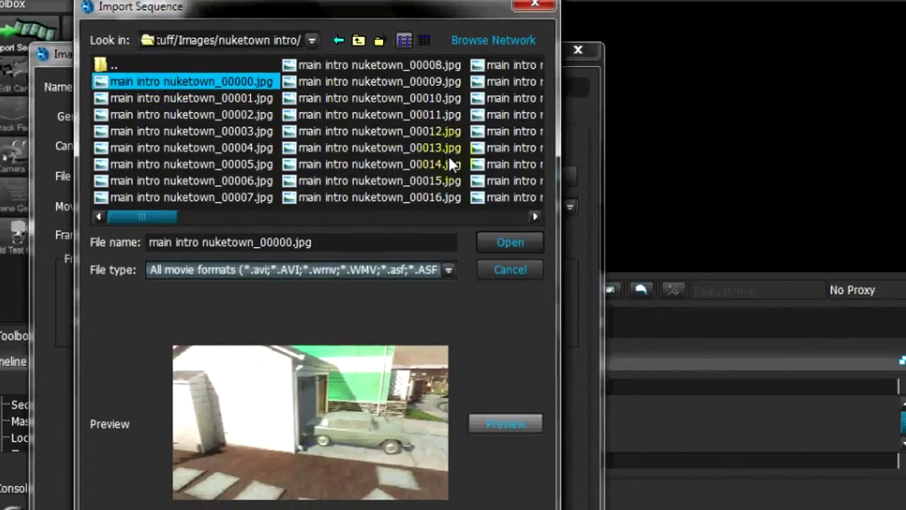
pyautogui.click(504, 243)
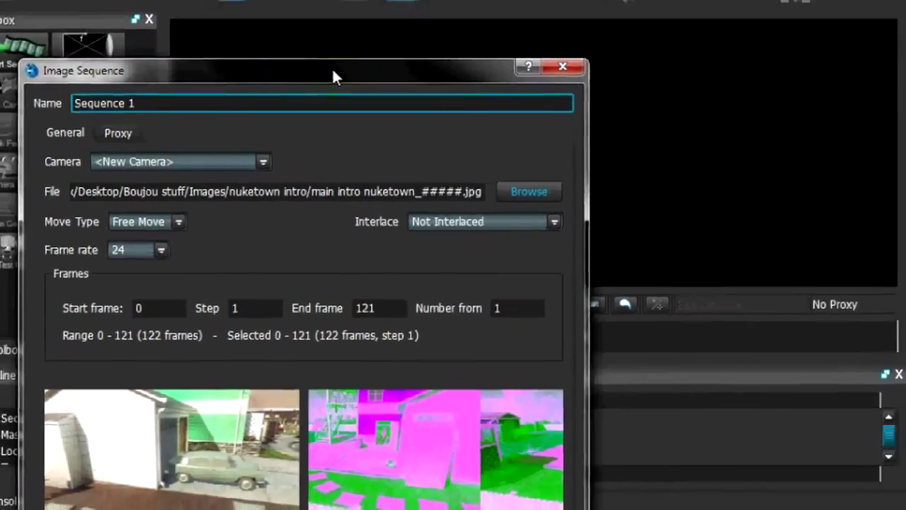
# Set the new sequence's frame rate to 30 and import all its frames as a Free Move shot.
pyautogui.moveTo(332, 68); pyautogui.dragTo(467, 1)
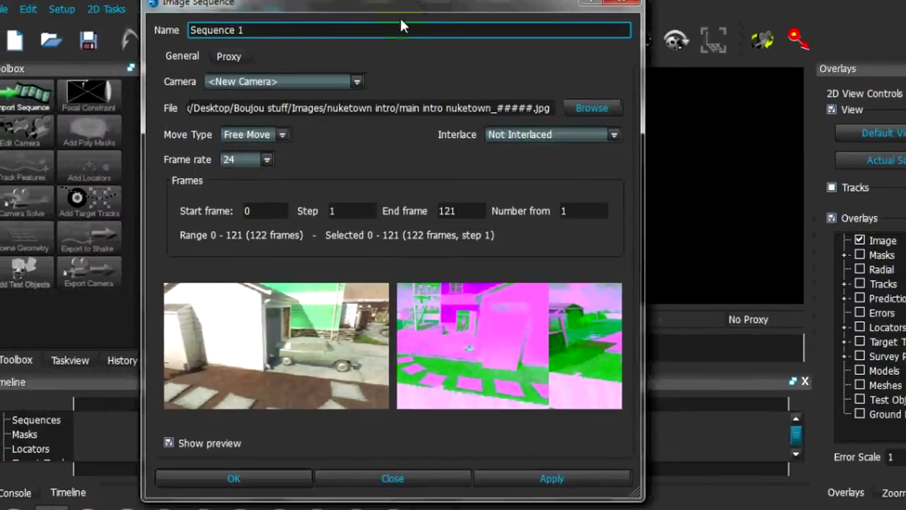
pyautogui.click(267, 160)
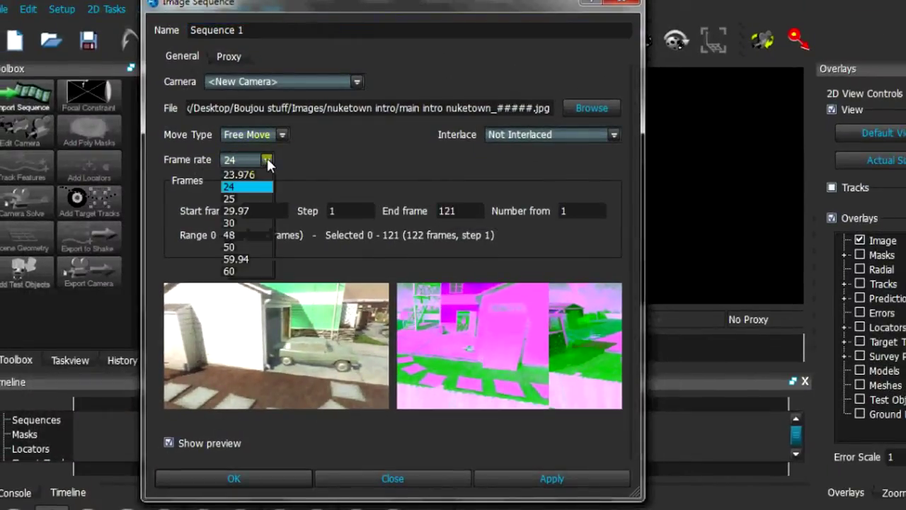
pyautogui.click(247, 224)
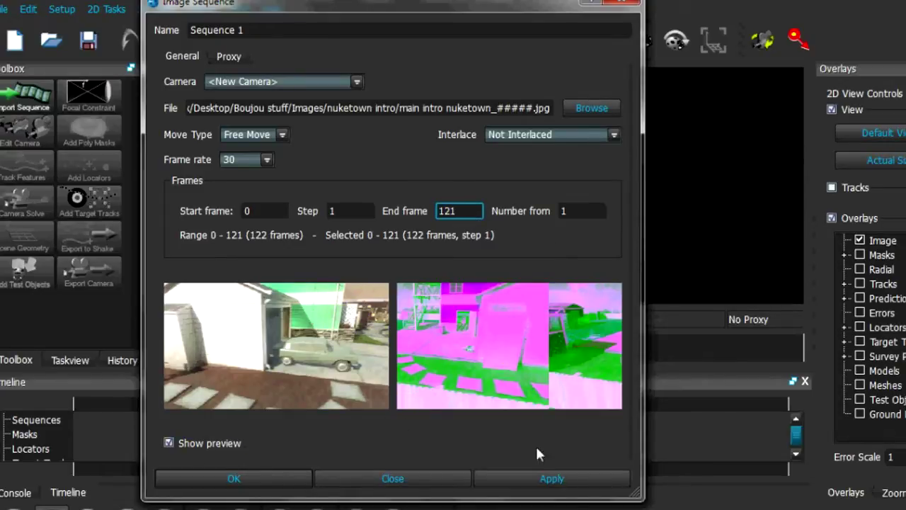
pyautogui.click(511, 478)
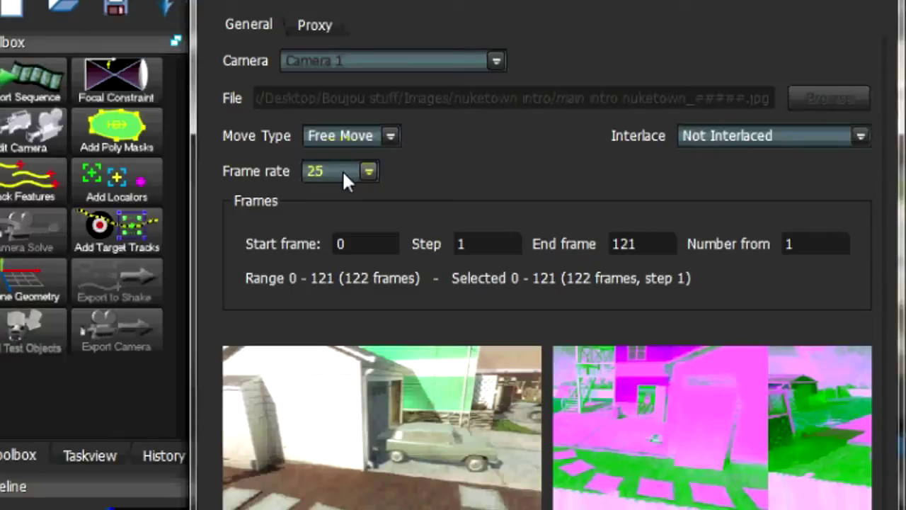
# Set the imported sequence's frame rate to 30 again, apply it and close the sequence properties.
pyautogui.click(345, 180)
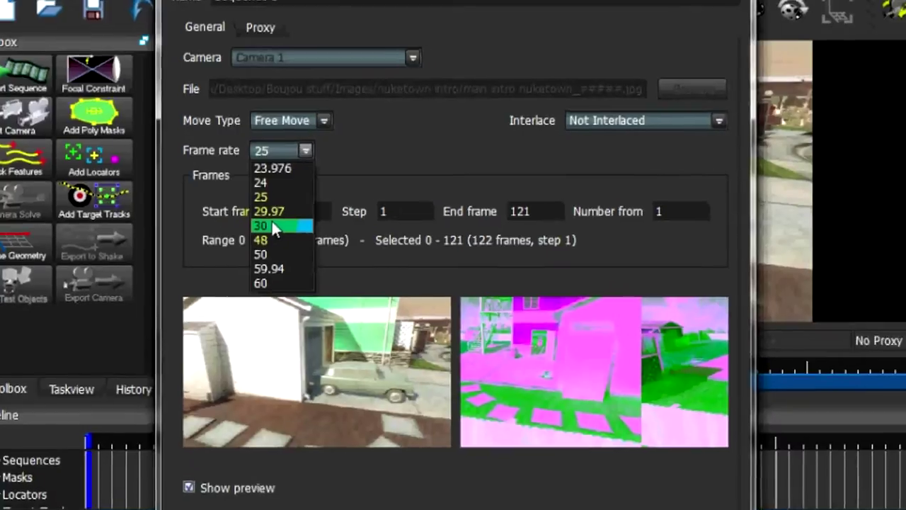
pyautogui.click(273, 225)
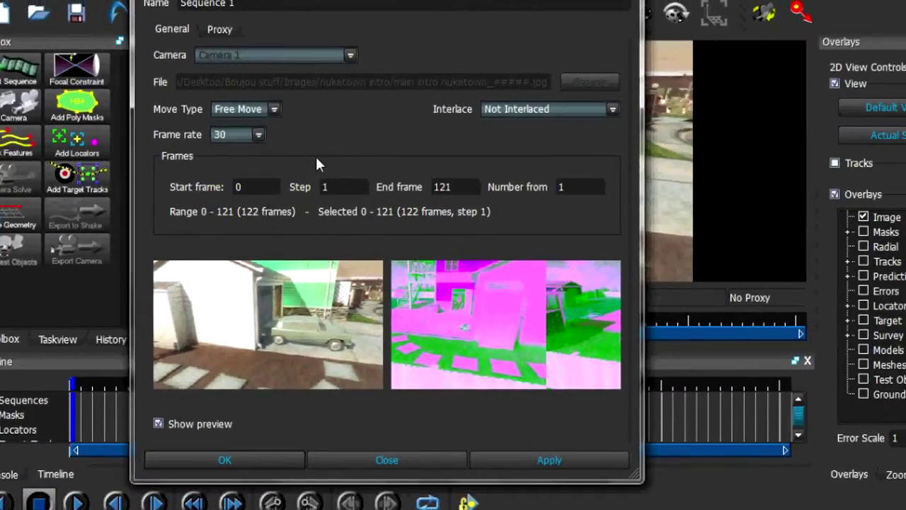
pyautogui.click(540, 464)
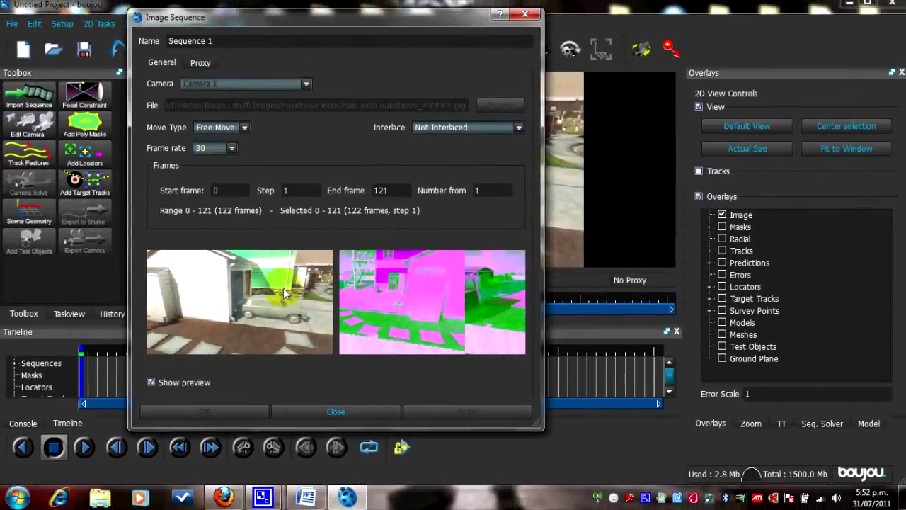
pyautogui.click(302, 413)
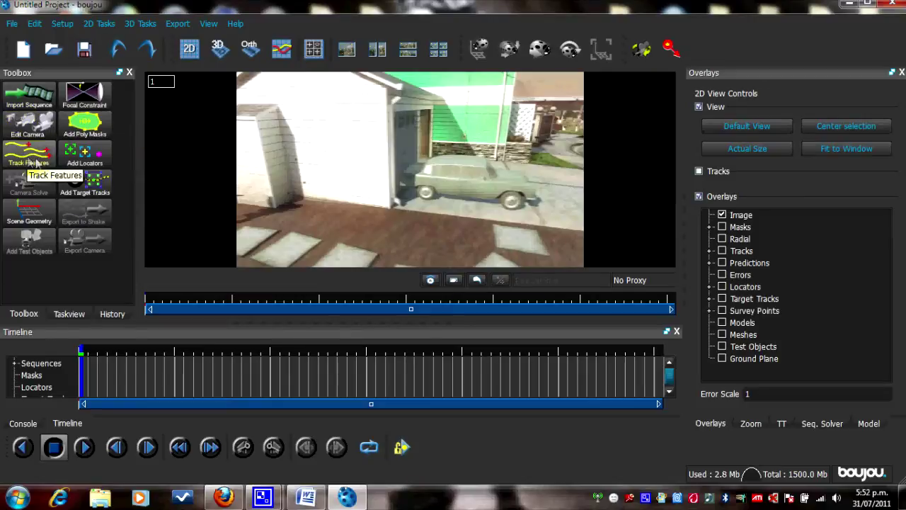
# Scrub back and forth through the imported sequence on the timeline to review the footage.
pyautogui.click(110, 383)
pyautogui.moveTo(110, 379)
pyautogui.mouseDown()
pyautogui.moveTo(446, 400)
pyautogui.moveTo(668, 374)
pyautogui.moveTo(355, 381)
pyautogui.mouseUp()
pyautogui.press('Down')
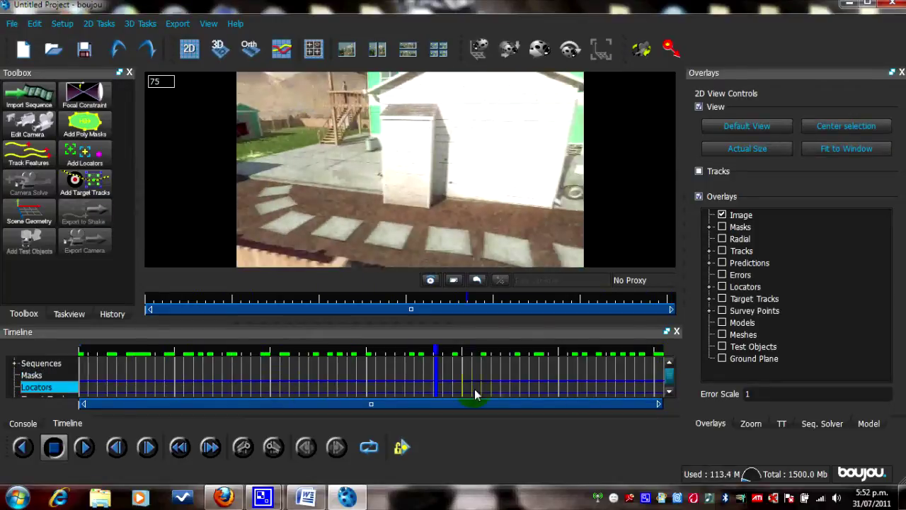
pyautogui.press('Down')
pyautogui.press('Down')
pyautogui.press('Down')
pyautogui.press('Up')
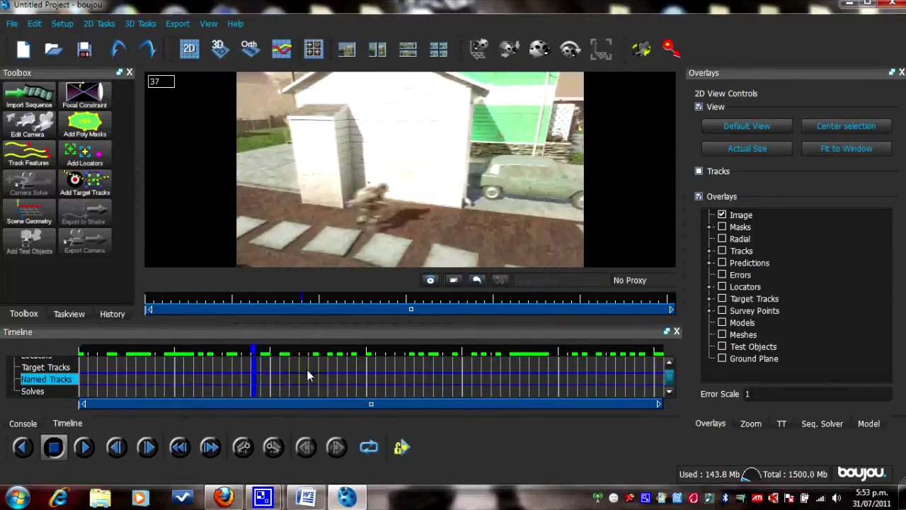
pyautogui.press('Up')
pyautogui.press('Down')
pyautogui.press('Down')
pyautogui.press('Up')
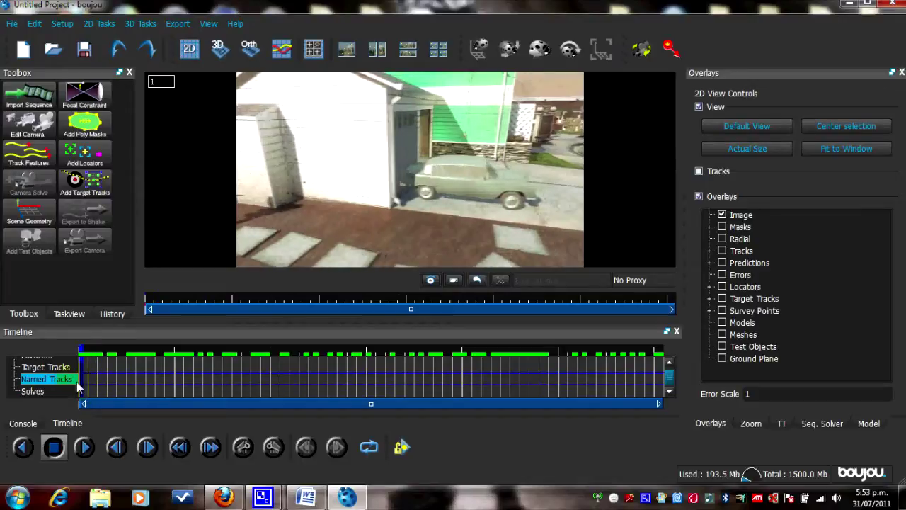
# Run feature tracking on all frames of Sequence 1.
pyautogui.click(24, 165)
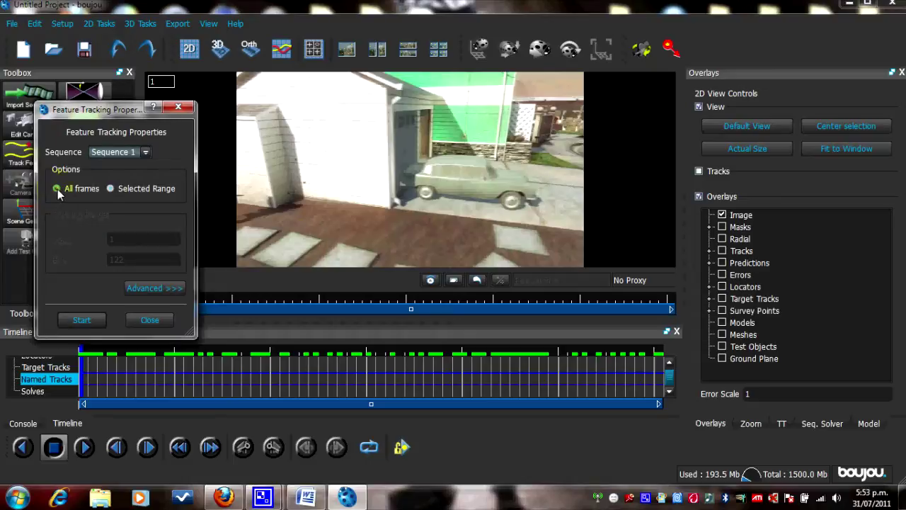
pyautogui.click(83, 320)
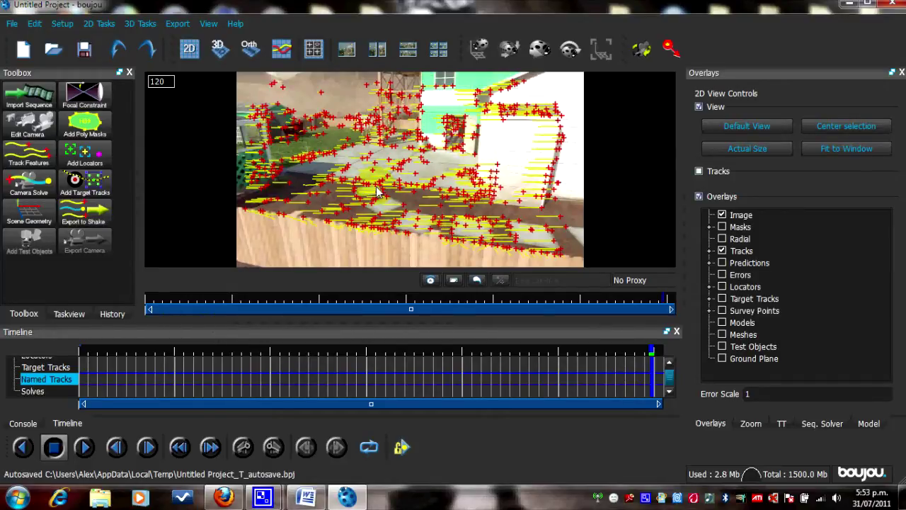
# Run the camera solve on all frames with radial distortion and camera path smoothness optimization enabled.
pyautogui.click(24, 183)
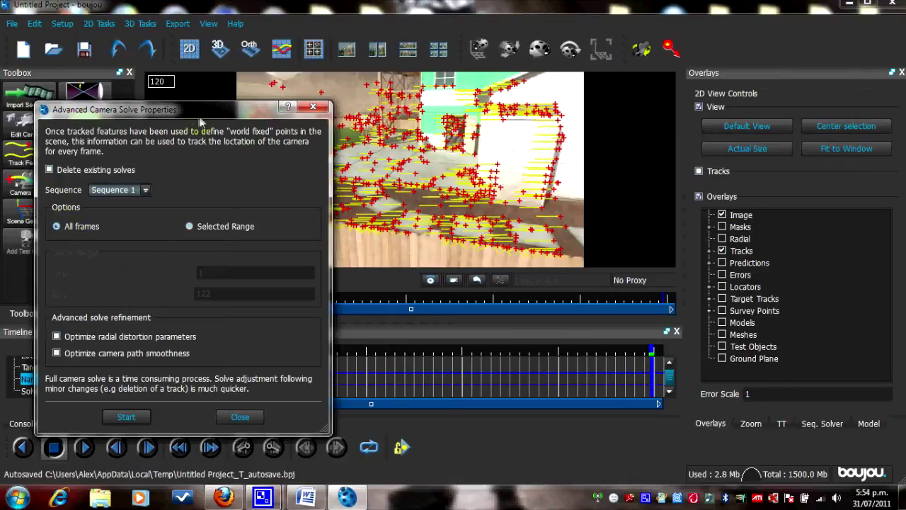
pyautogui.click(62, 338)
pyautogui.click(57, 354)
pyautogui.click(127, 417)
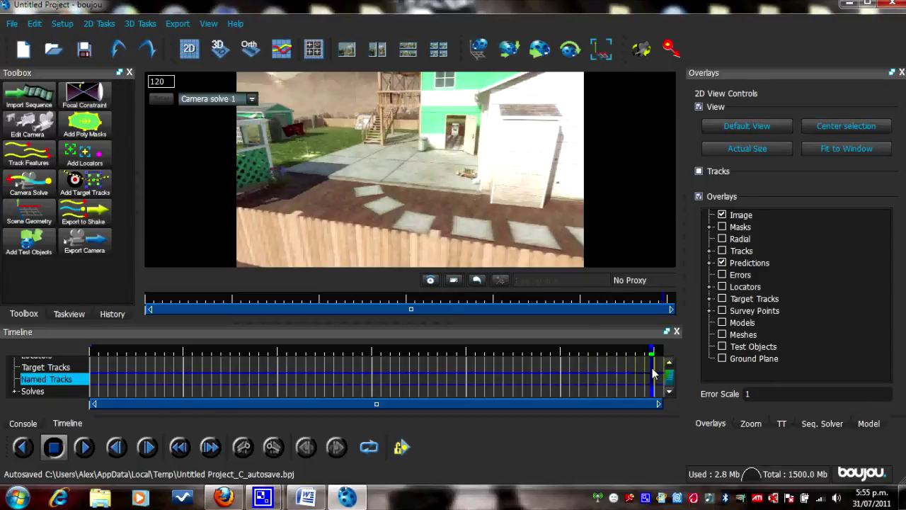
# Scrub through the solved shot to check how the prediction points follow the footage.
pyautogui.moveTo(653, 373); pyautogui.dragTo(129, 383)
pyautogui.scroll(2, 129, 383)
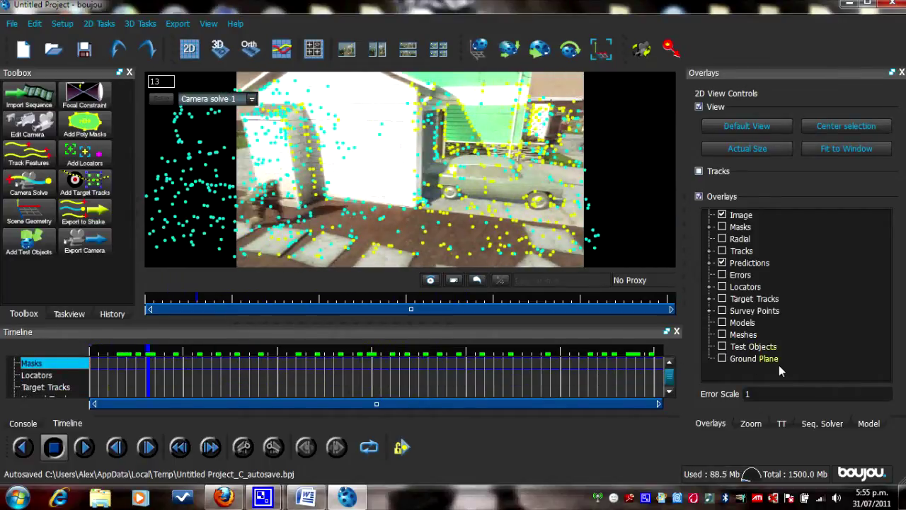
pyautogui.click(666, 384)
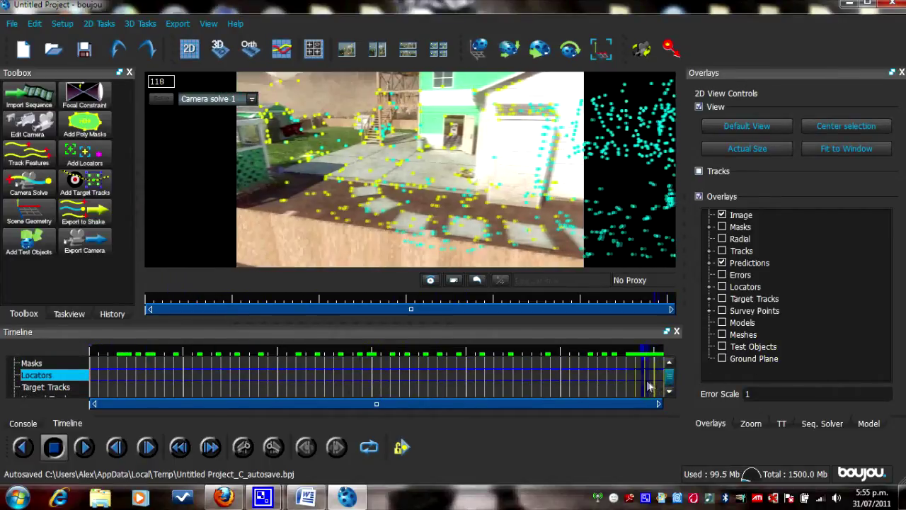
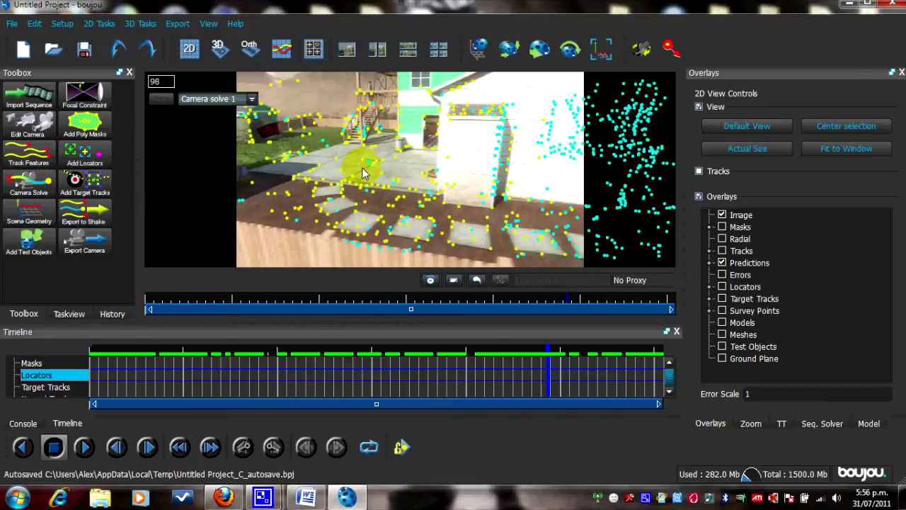
# Add a coordinate frame hint to the scene geometry and set its type to z-axis.
pyautogui.click(23, 221)
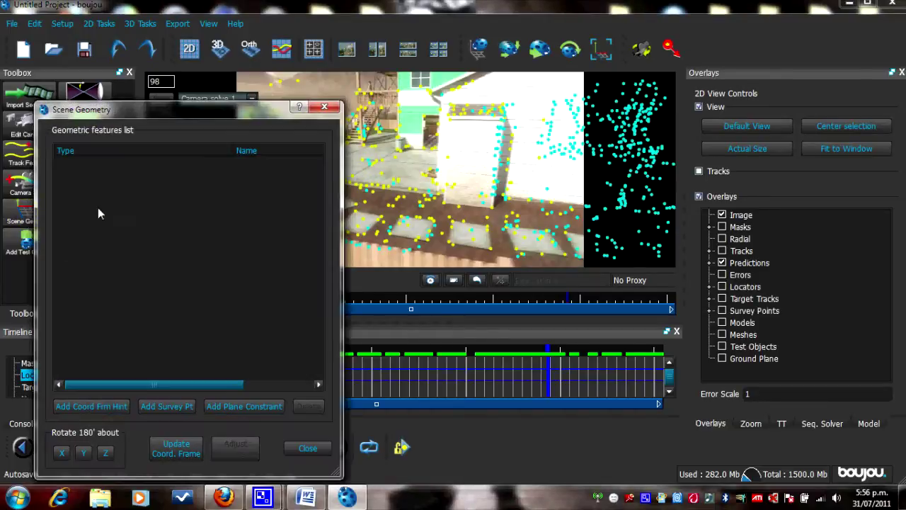
pyautogui.moveTo(212, 118); pyautogui.dragTo(215, 32)
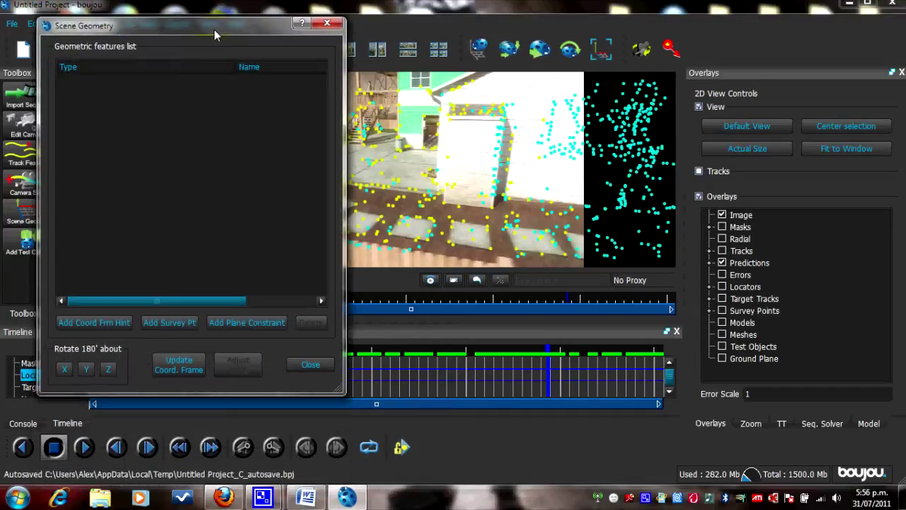
pyautogui.click(99, 323)
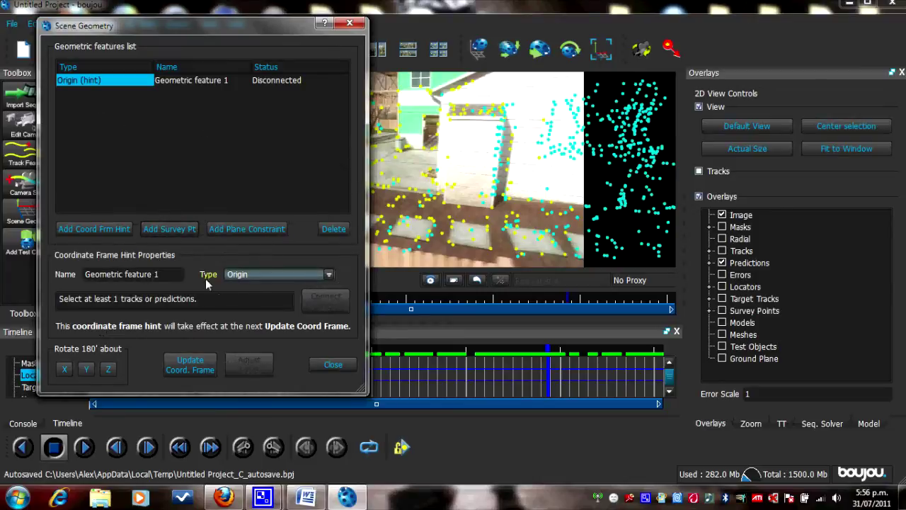
pyautogui.click(276, 274)
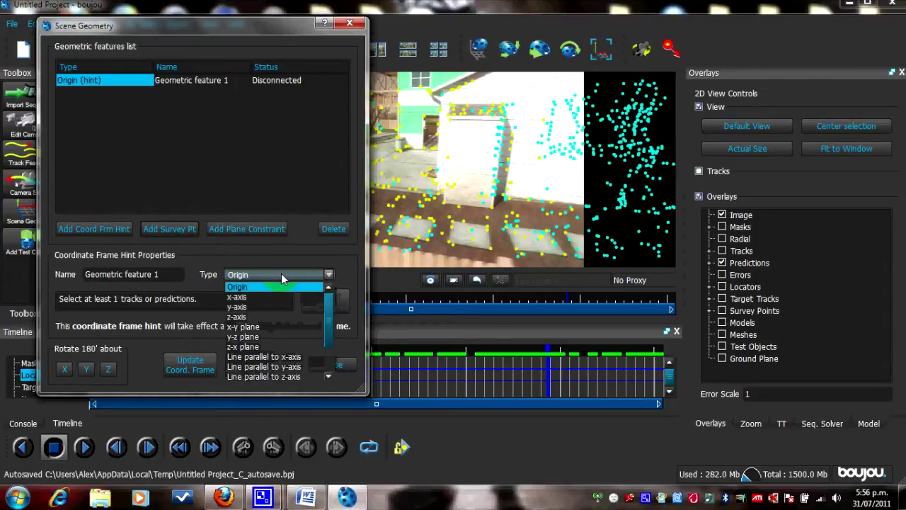
pyautogui.click(245, 318)
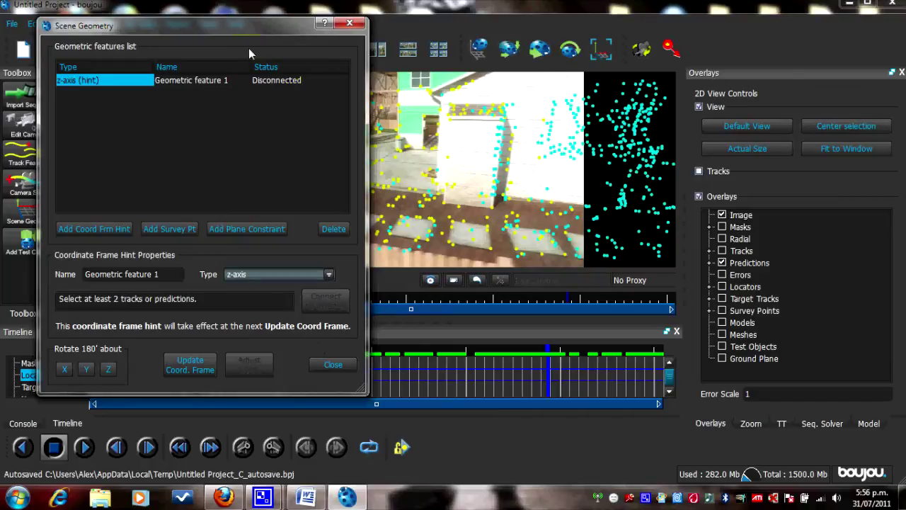
# Select two prediction points across the concrete ground and connect them to the z-axis hint.
pyautogui.moveTo(232, 28); pyautogui.dragTo(235, 295)
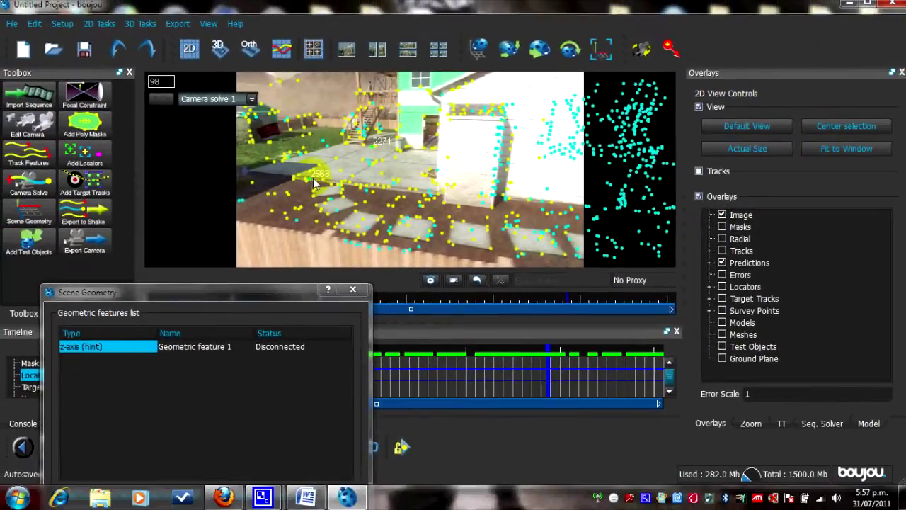
pyautogui.moveTo(189, 296); pyautogui.dragTo(198, 57)
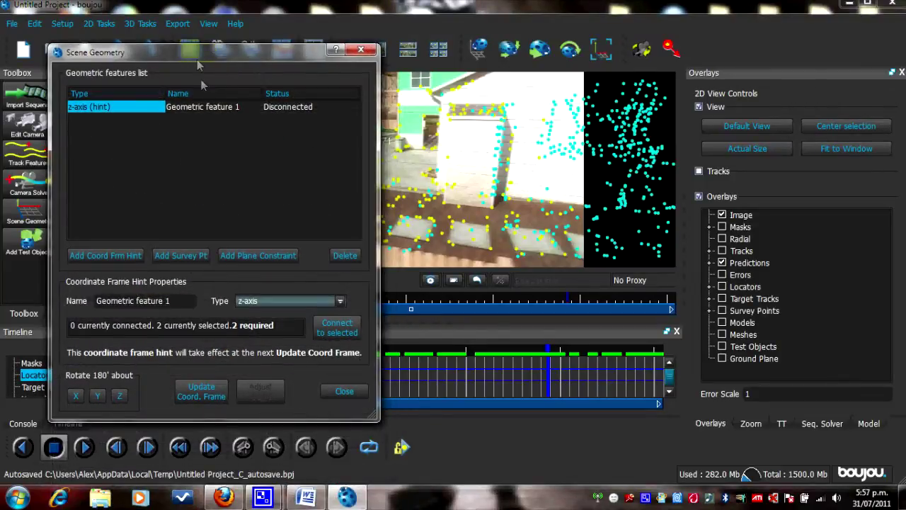
pyautogui.click(339, 330)
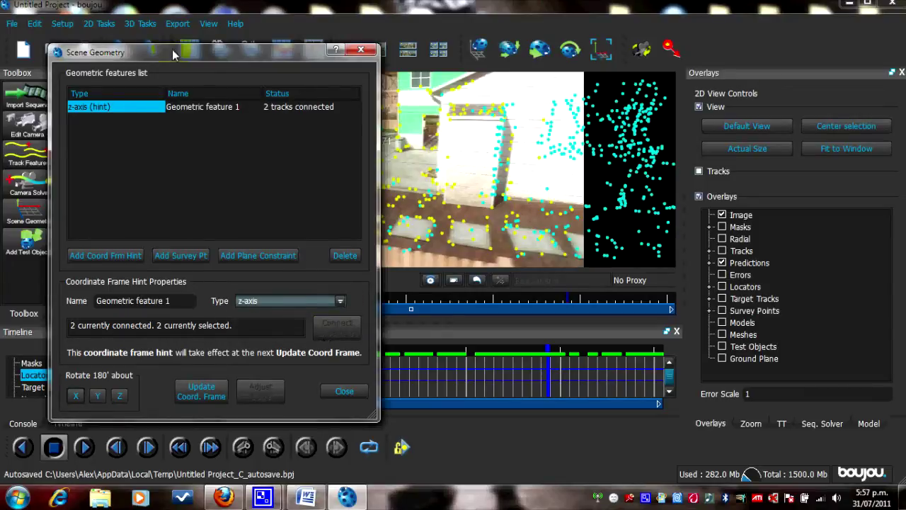
# Add a second coordinate frame hint of type x-axis and connect it to two prediction points across the concrete ground.
pyautogui.click(97, 255)
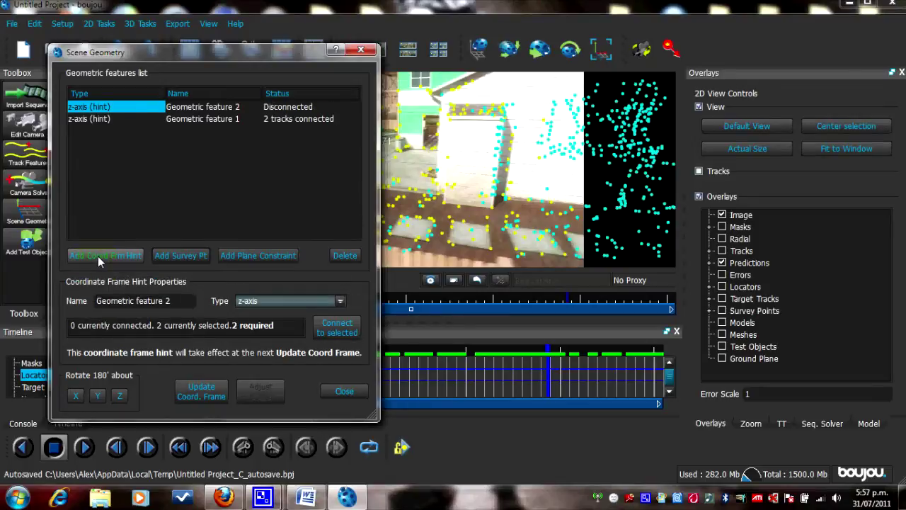
pyautogui.click(303, 301)
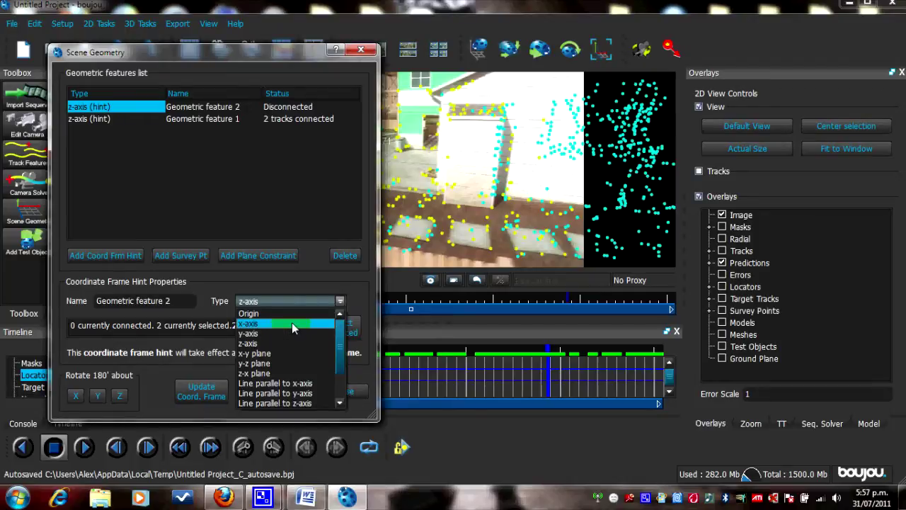
pyautogui.click(271, 324)
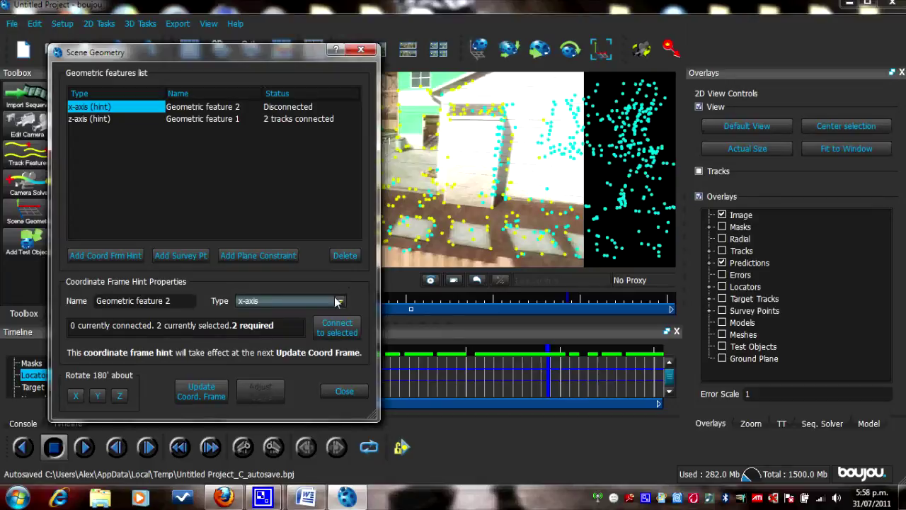
pyautogui.moveTo(249, 51); pyautogui.dragTo(239, 245)
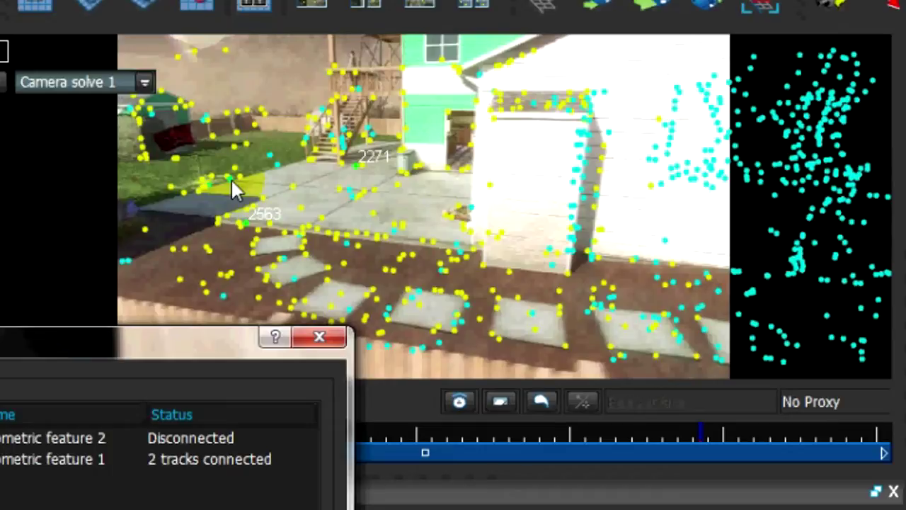
pyautogui.click(199, 196)
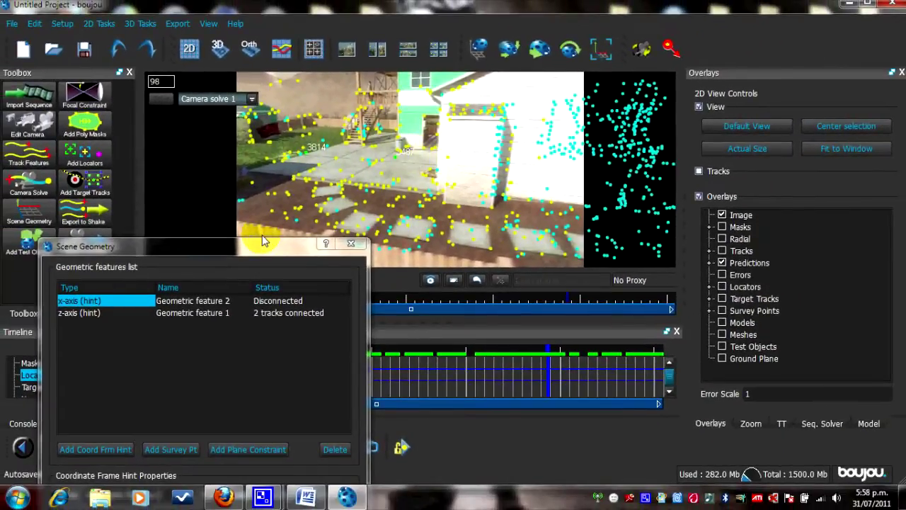
pyautogui.moveTo(262, 242); pyautogui.dragTo(233, 74)
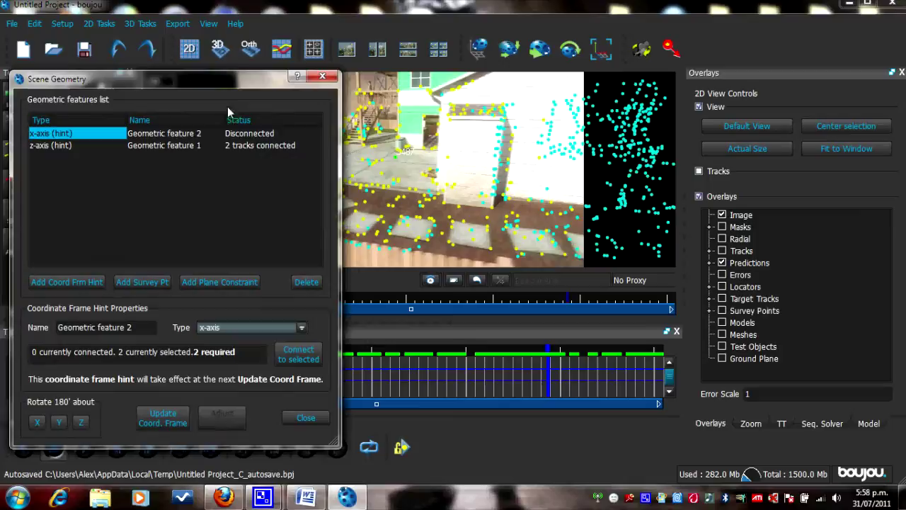
pyautogui.click(292, 354)
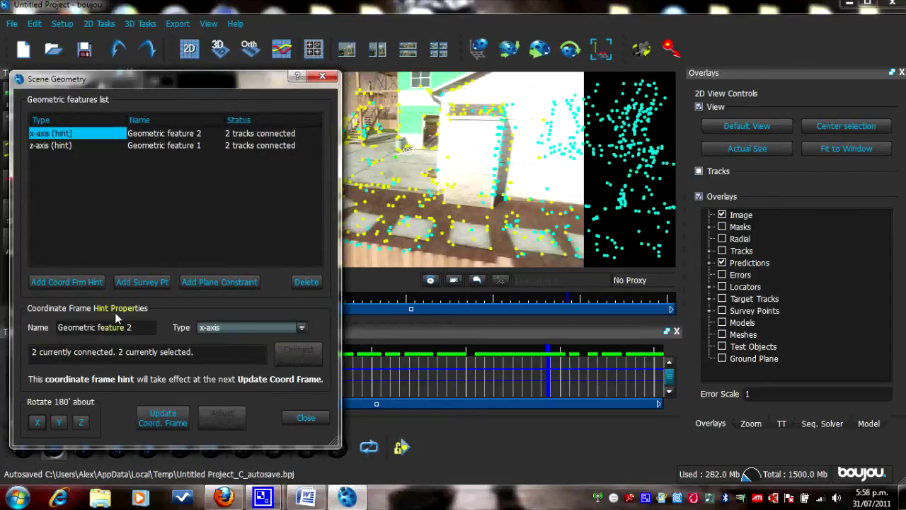
# Add a third coordinate frame hint of type Origin and connect it to one prediction point on the concrete ground.
pyautogui.click(59, 282)
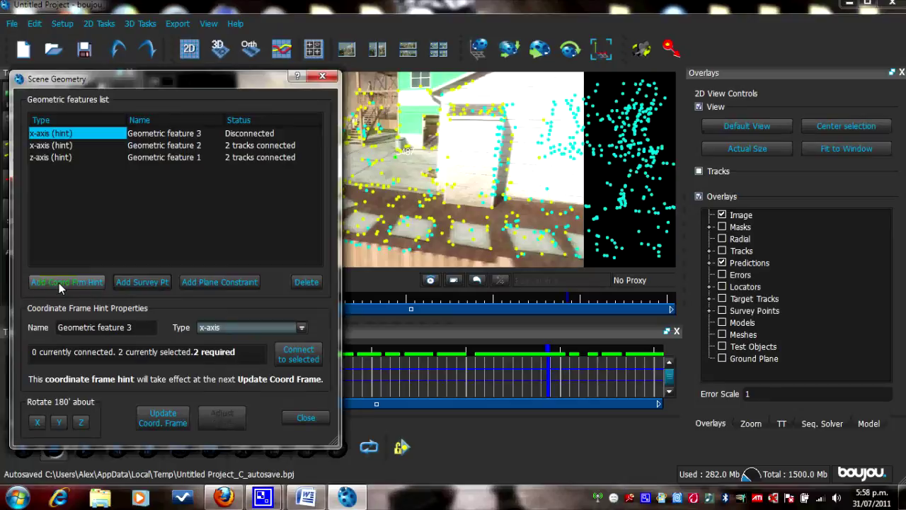
pyautogui.click(287, 327)
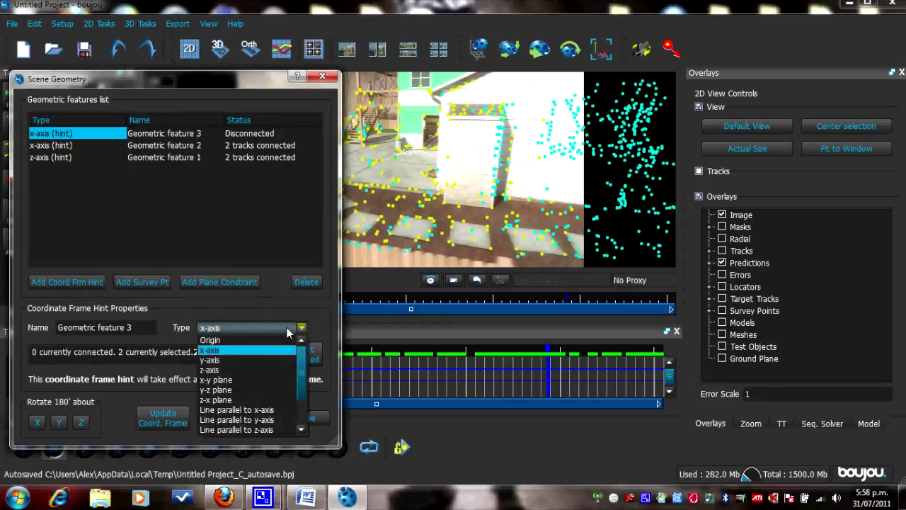
pyautogui.click(222, 340)
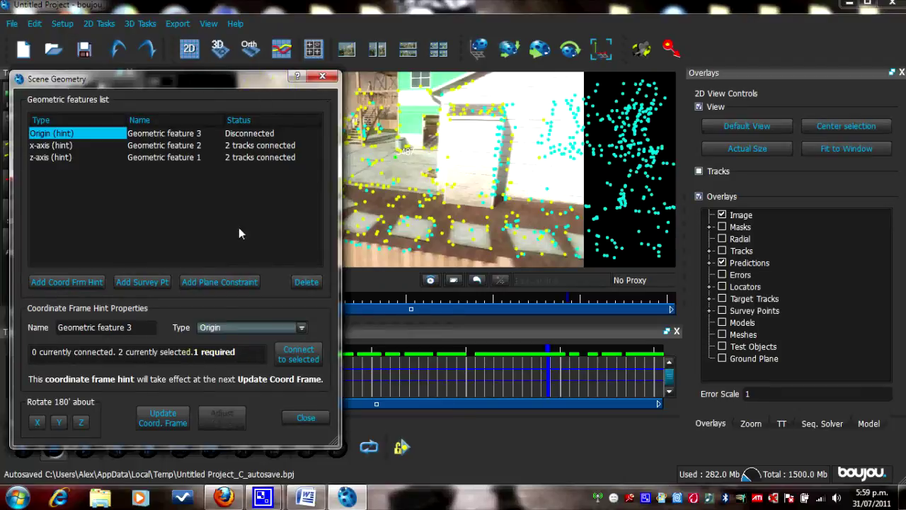
pyautogui.moveTo(201, 87); pyautogui.dragTo(298, 280)
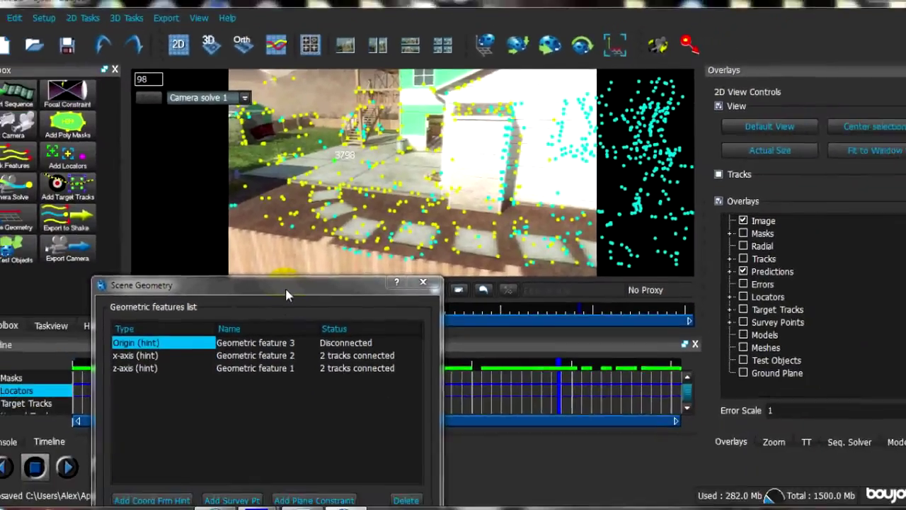
pyautogui.moveTo(243, 399); pyautogui.dragTo(224, 6)
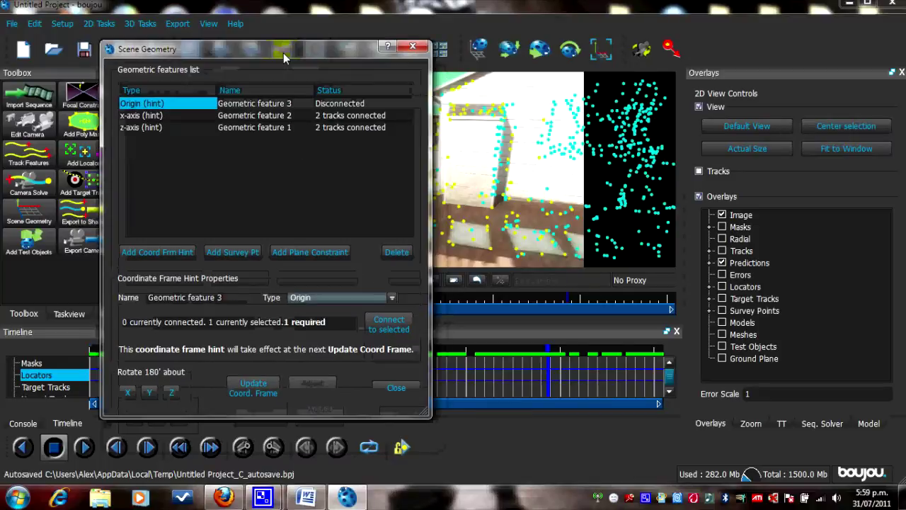
pyautogui.click(405, 329)
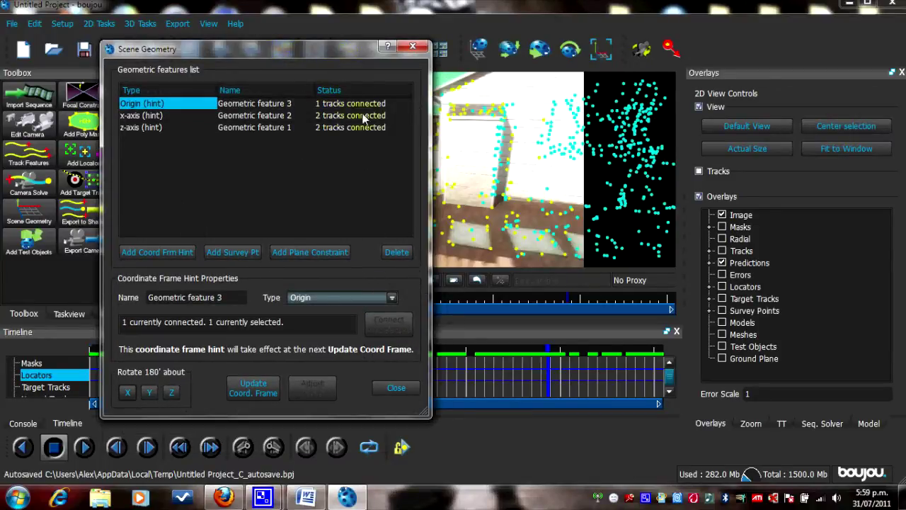
# Update the coordinate frame with the three hints and close the scene geometry settings.
pyautogui.click(264, 388)
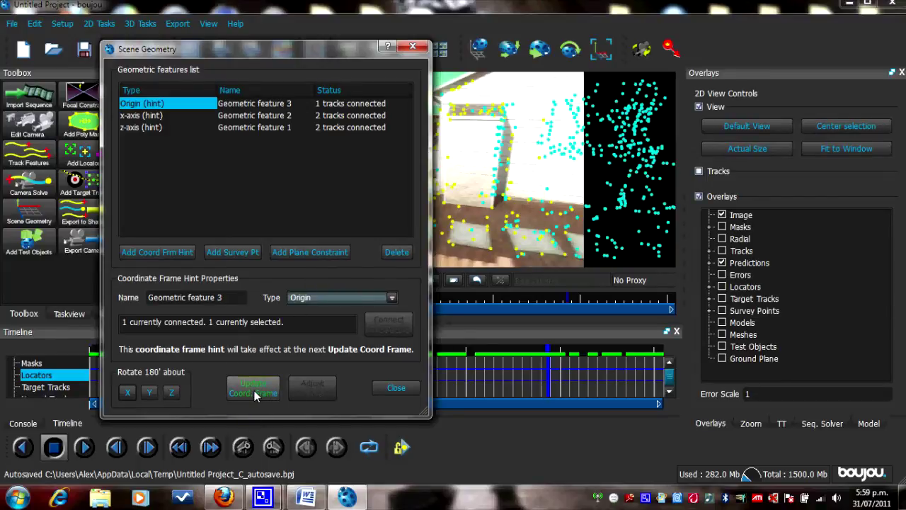
pyautogui.click(253, 390)
pyautogui.click(396, 388)
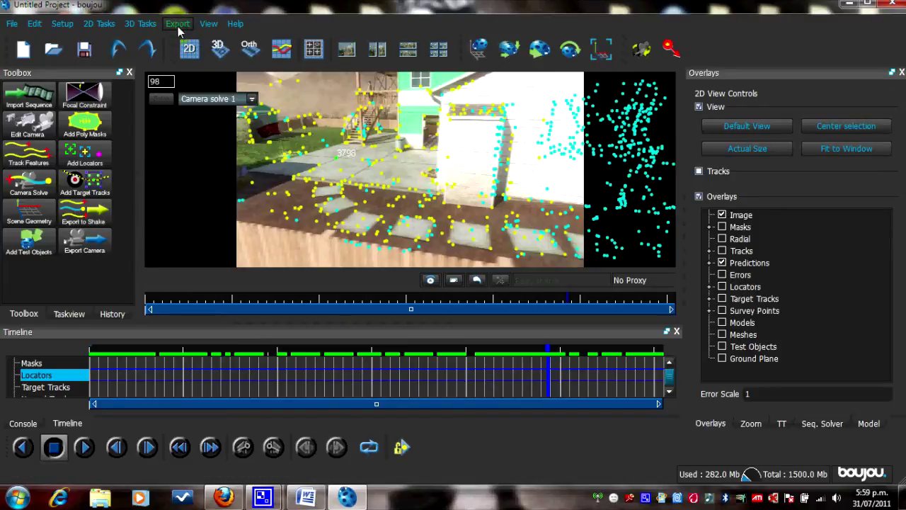
# Start exporting the camera solve and choose the Rendered Tracking folder in Boujou stuff as its destination.
pyautogui.click(178, 24)
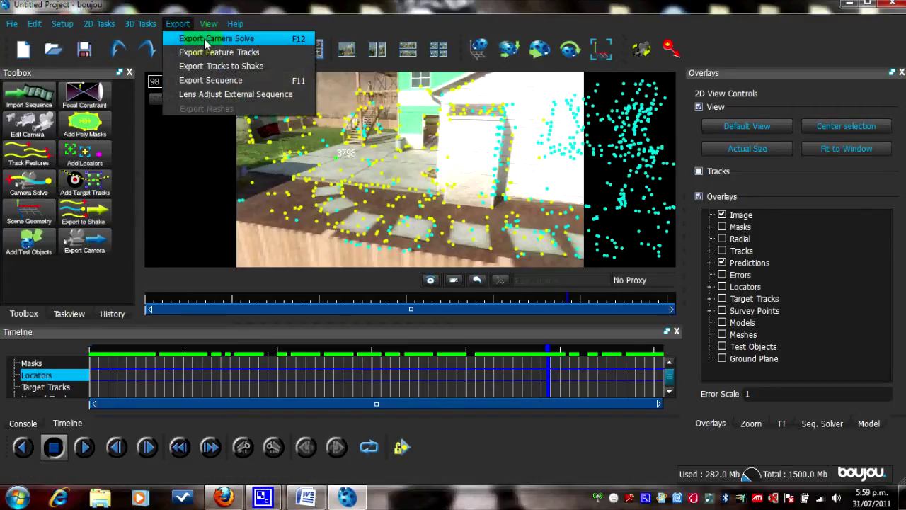
pyautogui.click(204, 38)
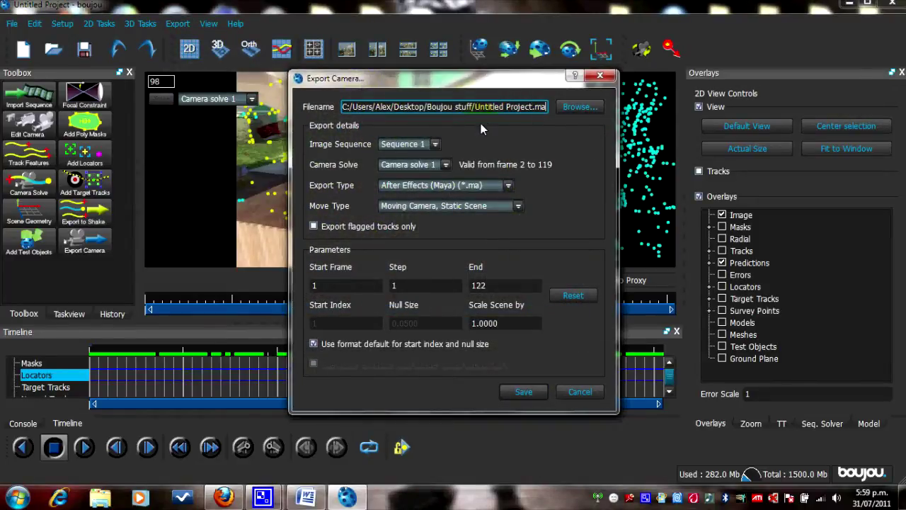
pyautogui.click(579, 108)
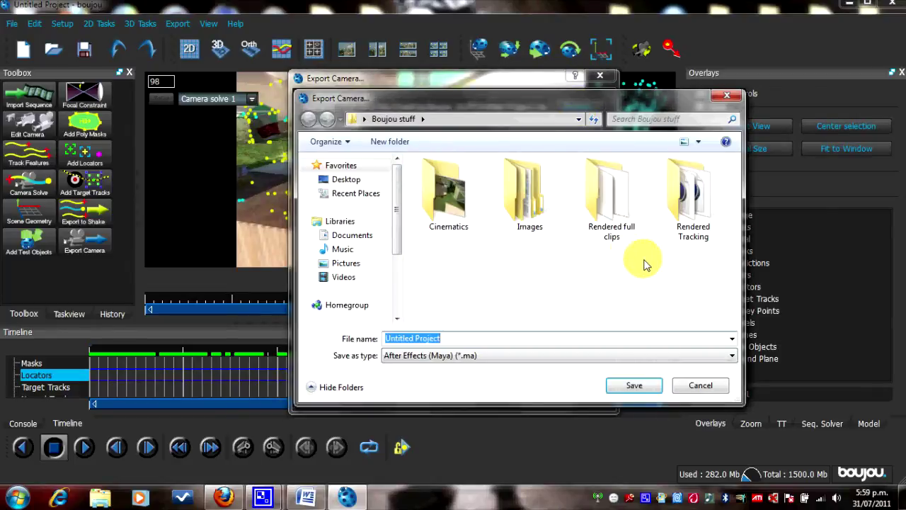
pyautogui.doubleClick(690, 232)
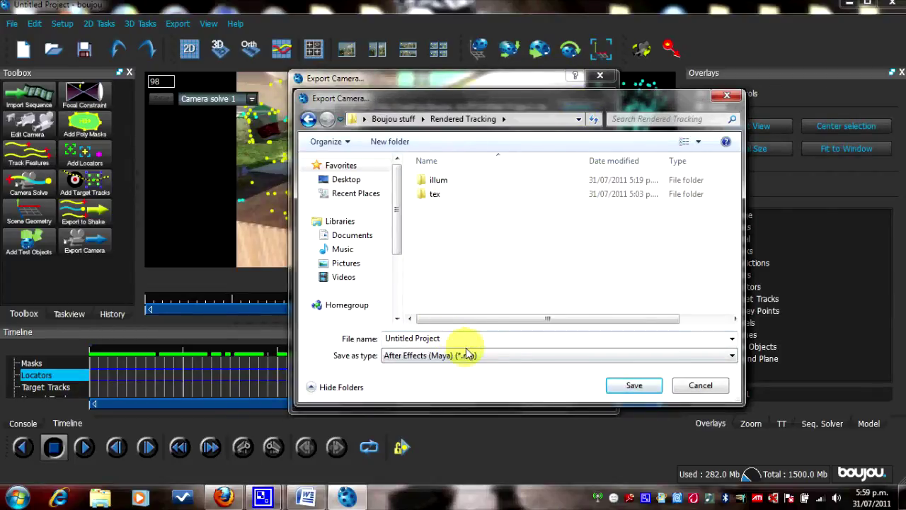
# Name the camera export file "Nuketown intro bla" and confirm the save location.
pyautogui.moveTo(466, 341); pyautogui.dragTo(407, 345)
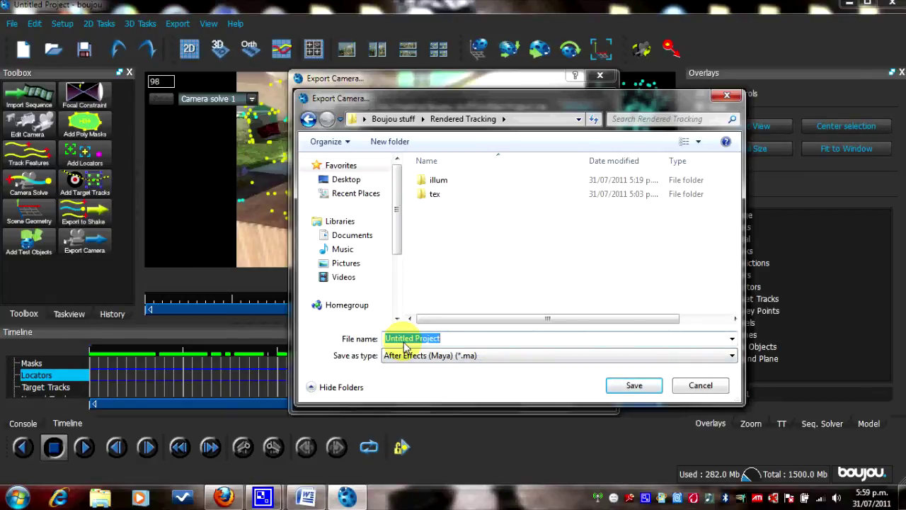
pyautogui.write('New')
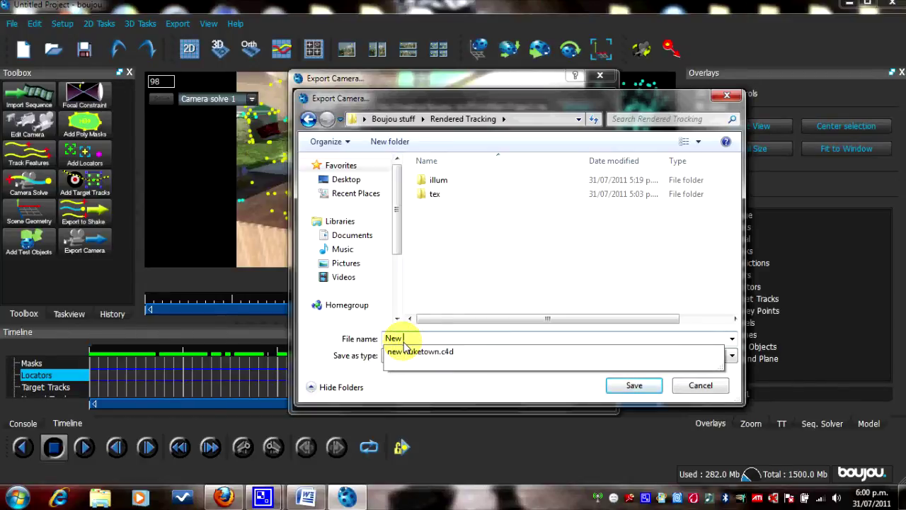
pyautogui.write(' nu')
pyautogui.press('BackSpace')
pyautogui.press('BackSpace')
pyautogui.press('BackSpace')
pyautogui.press('BackSpace')
pyautogui.press('BackSpace')
pyautogui.press('BackSpace')
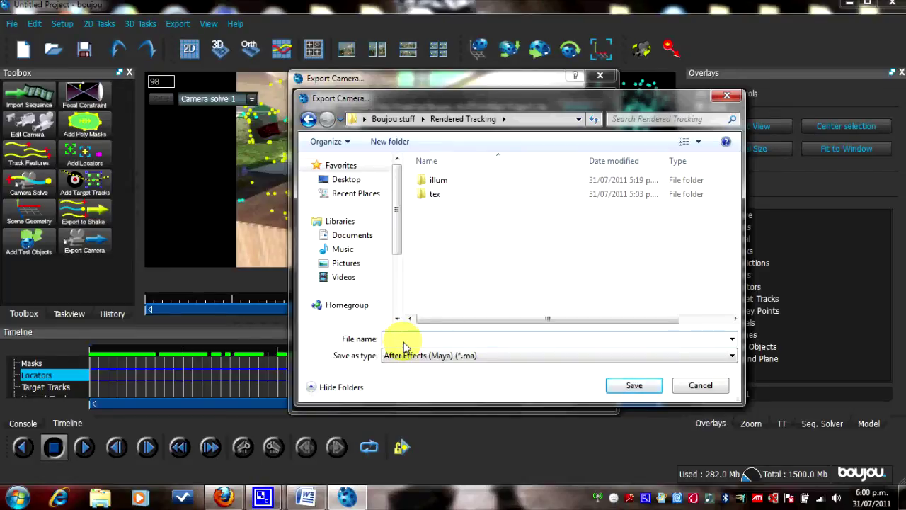
pyautogui.write('Nuketown')
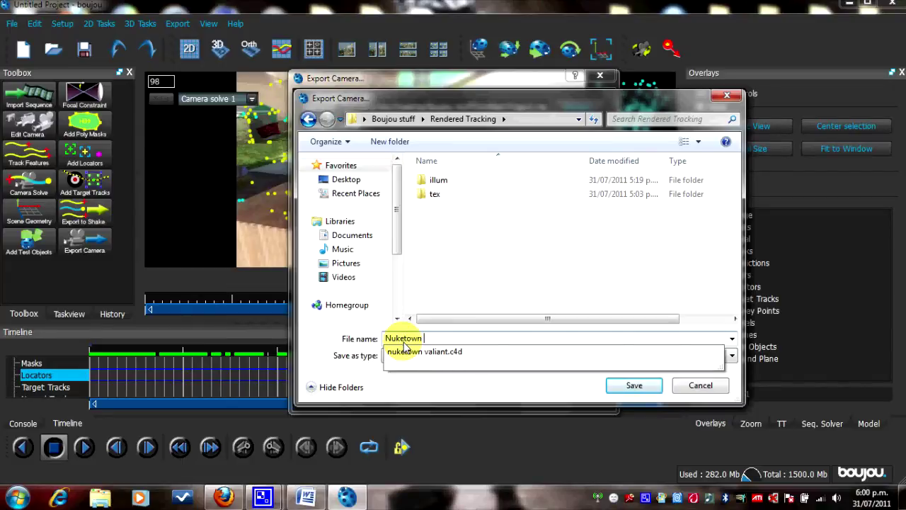
pyautogui.write(' intro')
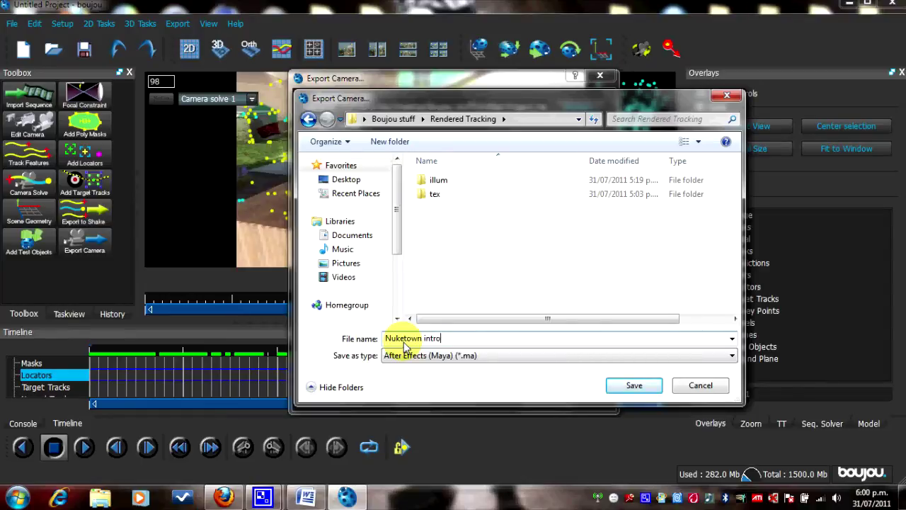
pyautogui.write(' bla')
pyautogui.press('Return')
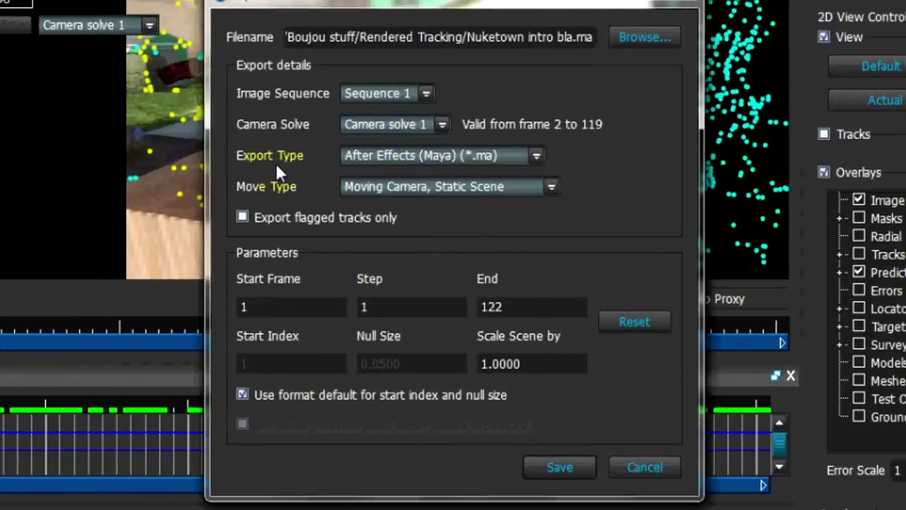
# Set the camera export type to Cinema 4D (*.c4d).
pyautogui.click(538, 155)
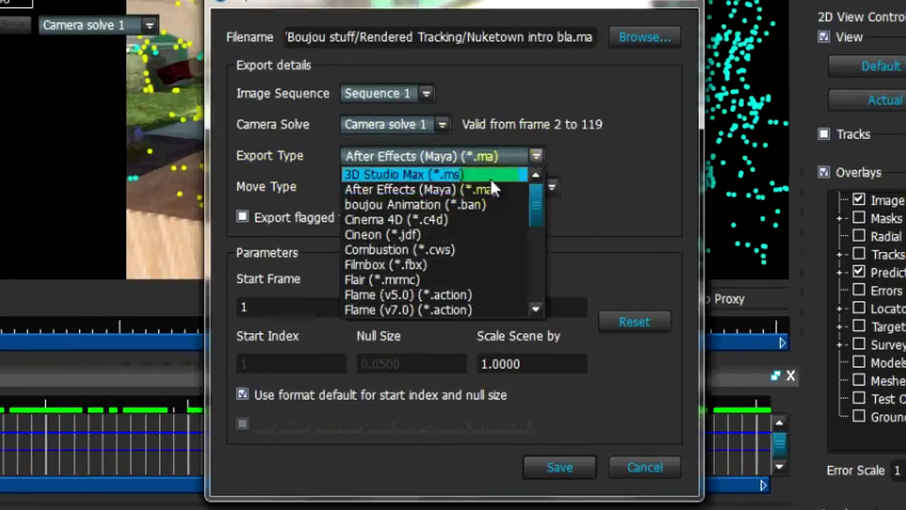
pyautogui.click(439, 221)
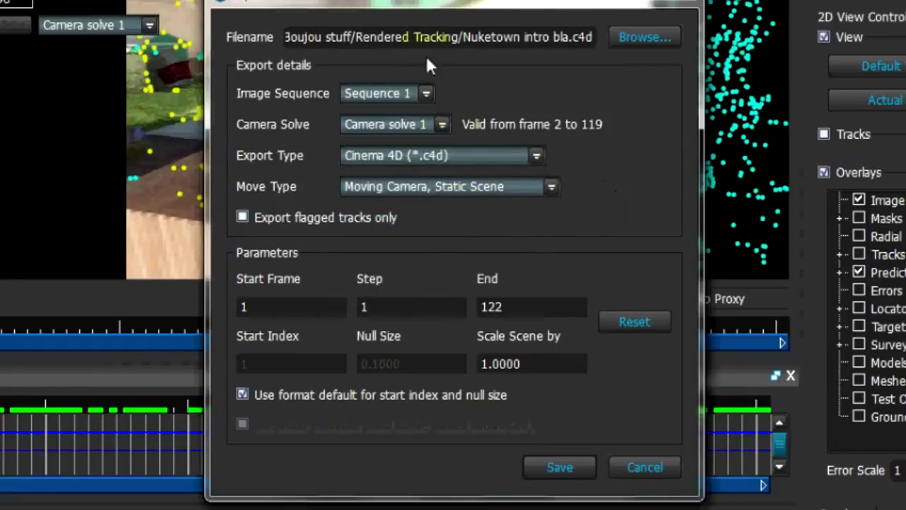
pyautogui.moveTo(426, 56); pyautogui.dragTo(406, 22)
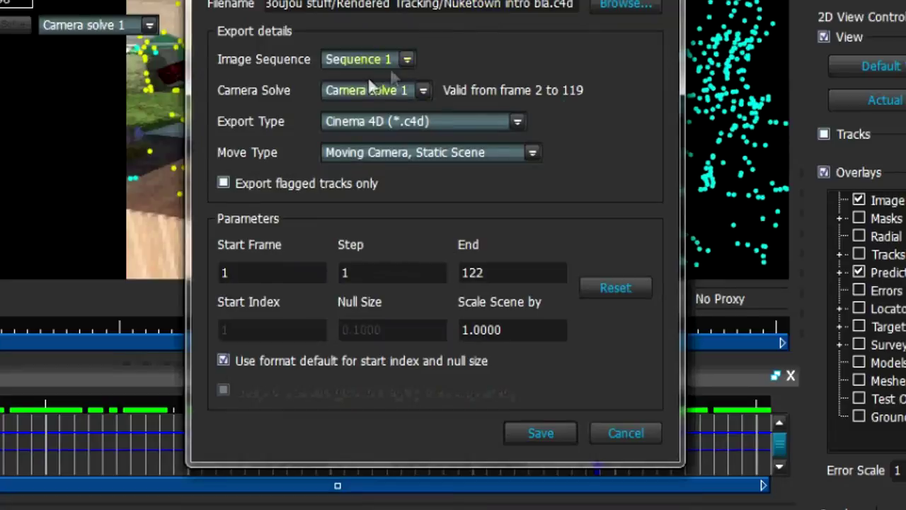
# Set the export's start frame to 0 and scene scale to 100, and save the camera export.
pyautogui.click(236, 277)
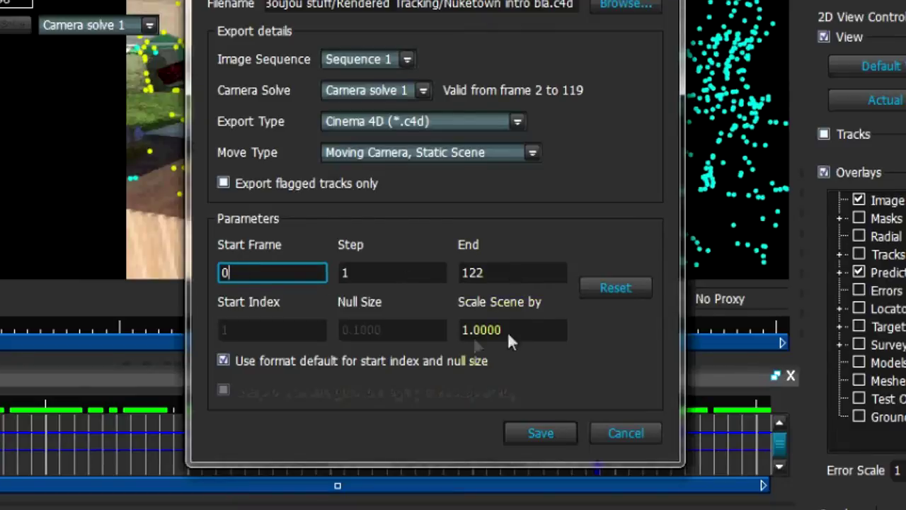
pyautogui.moveTo(518, 330); pyautogui.dragTo(410, 336)
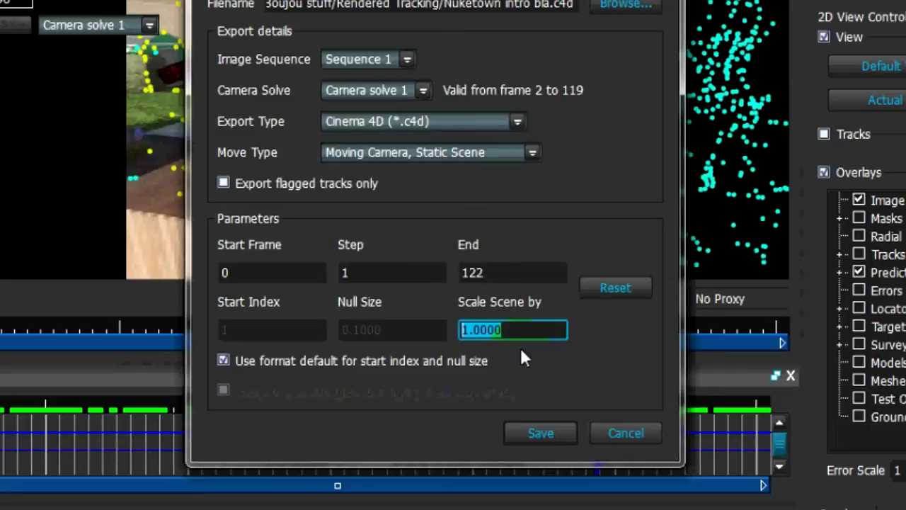
pyautogui.write('100')
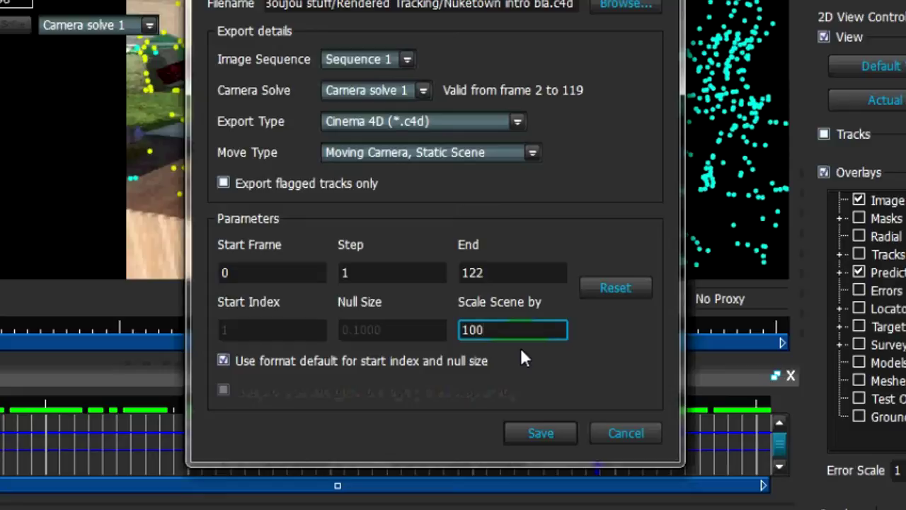
pyautogui.press('Return')
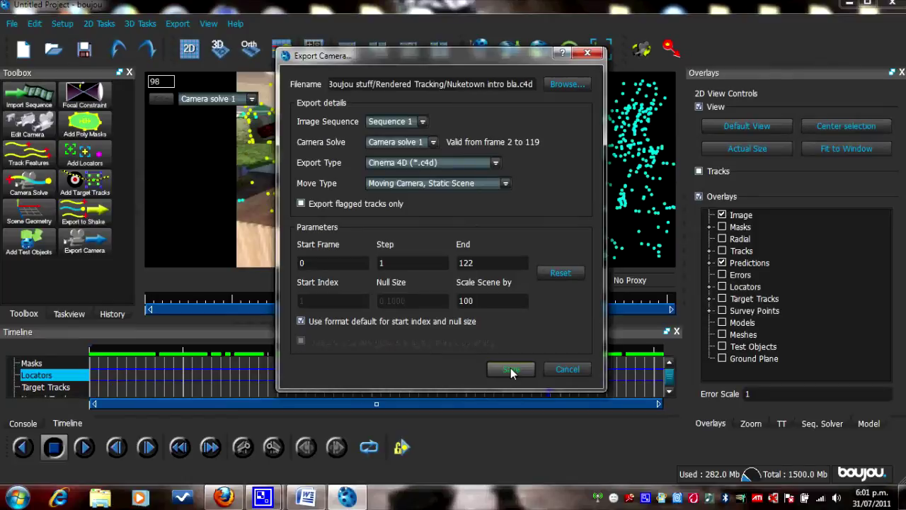
pyautogui.click(511, 371)
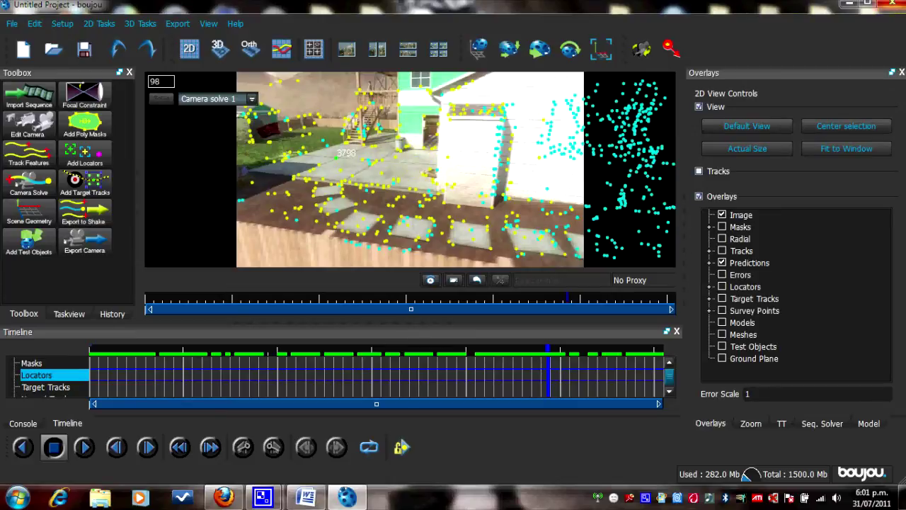
# Close boujou and discard the unsaved project changes.
pyautogui.click(890, 4)
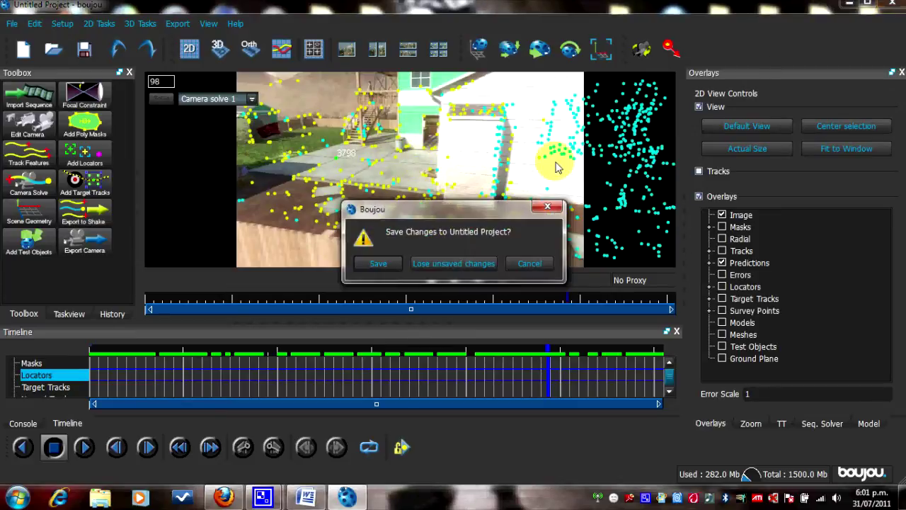
pyautogui.click(455, 265)
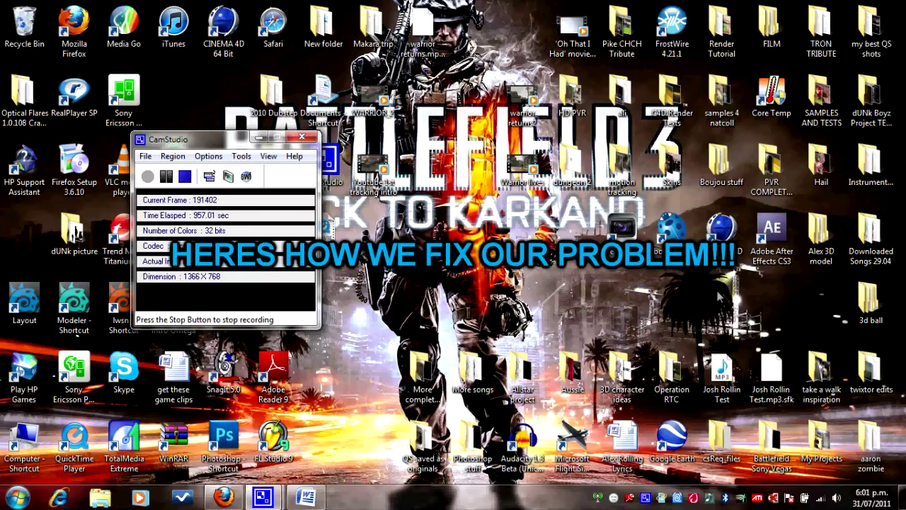
# Open the exported "Nuketown intro bla" C4D file from Boujou stuff > Rendered Tracking in Notepad.
pyautogui.click(722, 182)
pyautogui.doubleClick(722, 183)
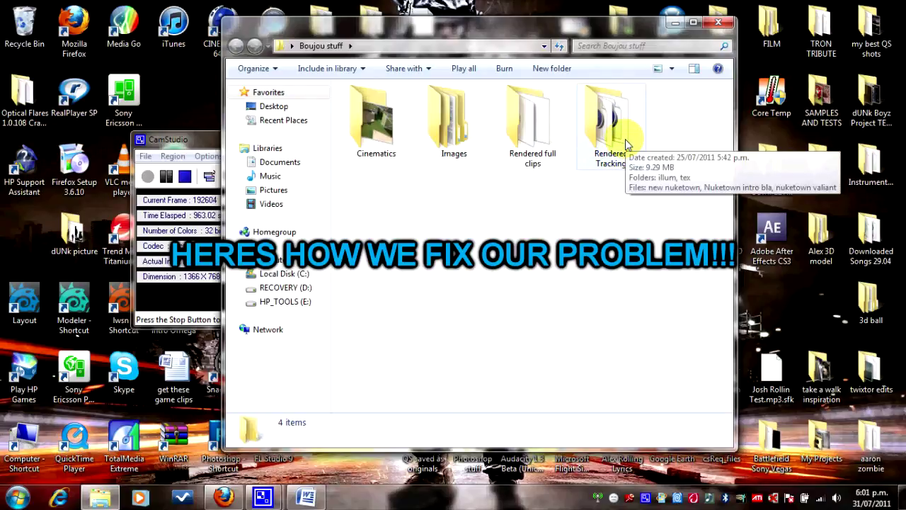
pyautogui.doubleClick(611, 127)
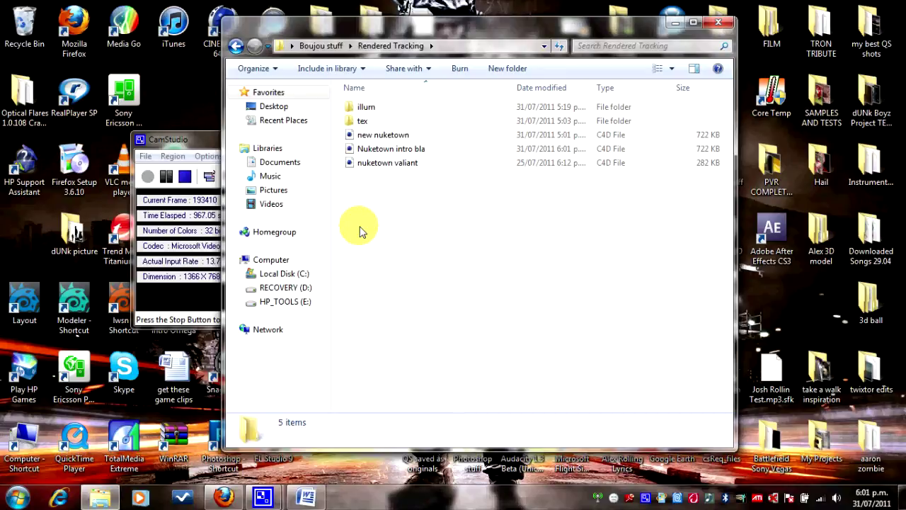
pyautogui.rightClick(434, 154)
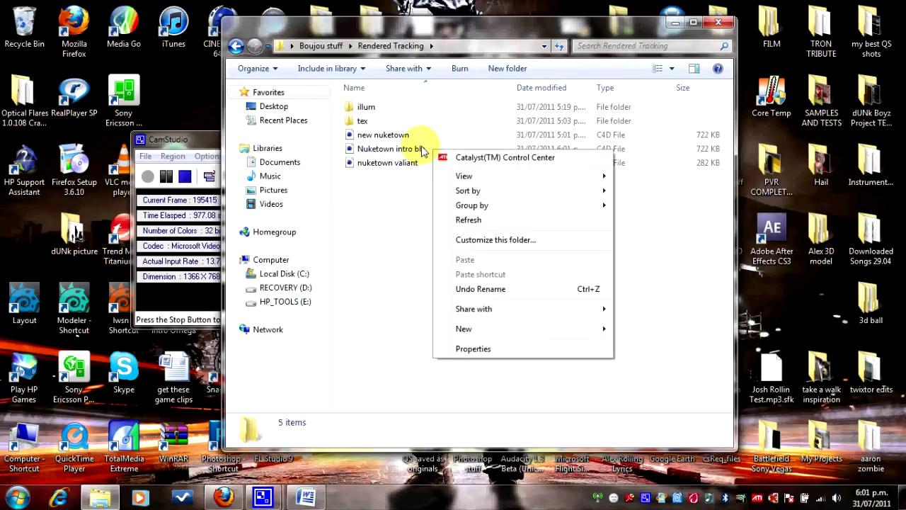
pyautogui.click(423, 152)
pyautogui.rightClick(423, 152)
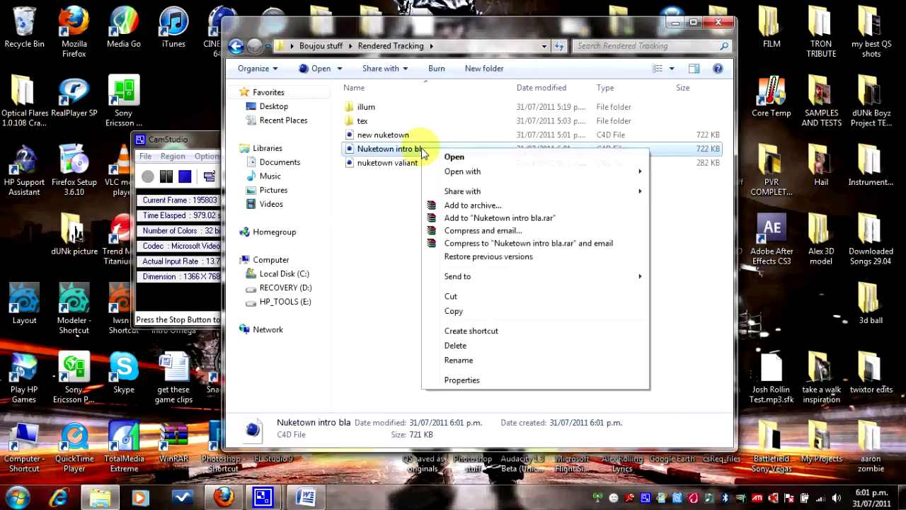
pyautogui.moveTo(496, 176)
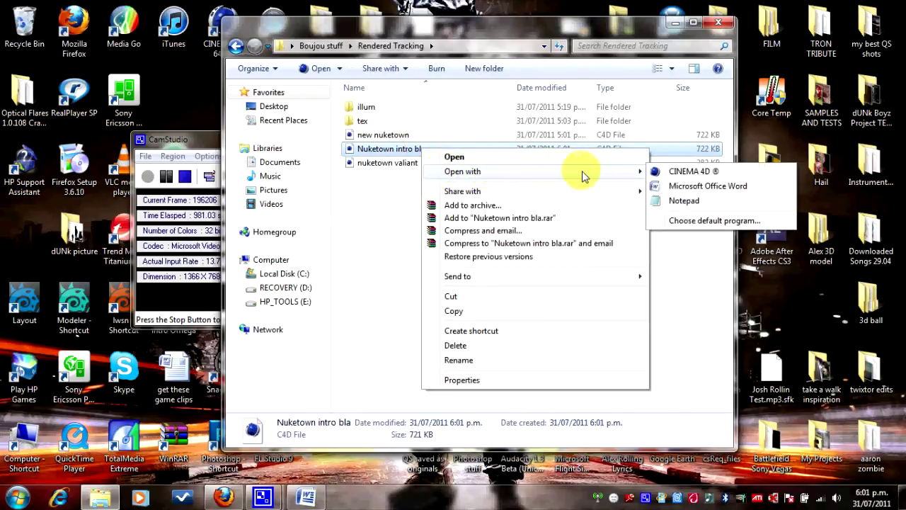
pyautogui.click(677, 203)
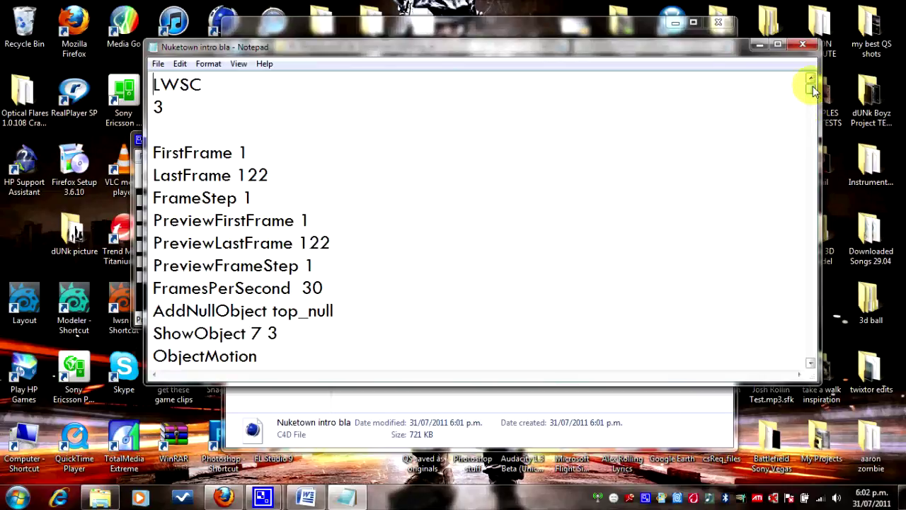
# Bring up Find for the Notepad file and copy Key -3.141593, without its quotation marks, from the fix-text document in Word.
pyautogui.moveTo(812, 88); pyautogui.dragTo(833, 110)
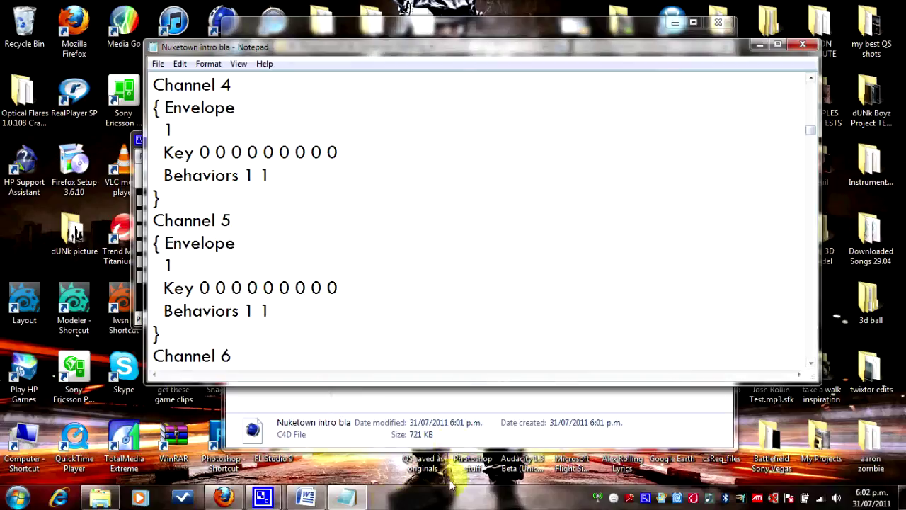
pyautogui.click(307, 499)
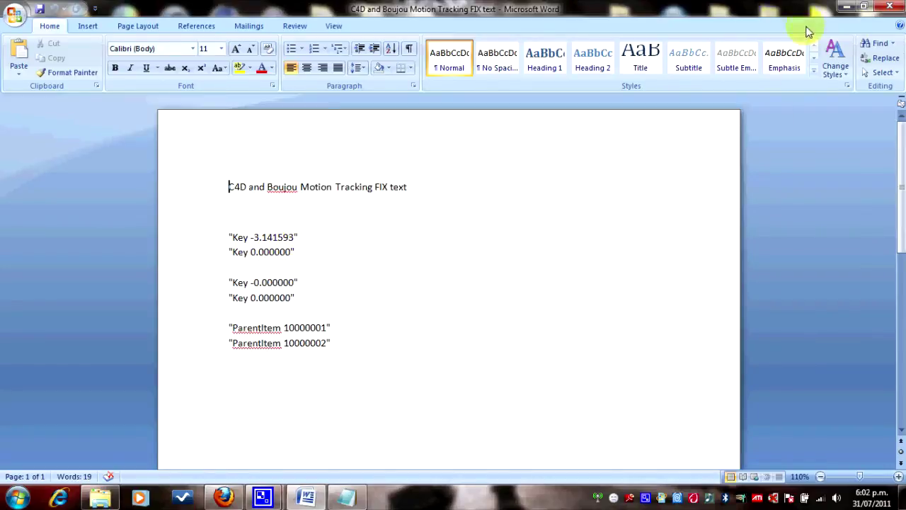
pyautogui.click(346, 498)
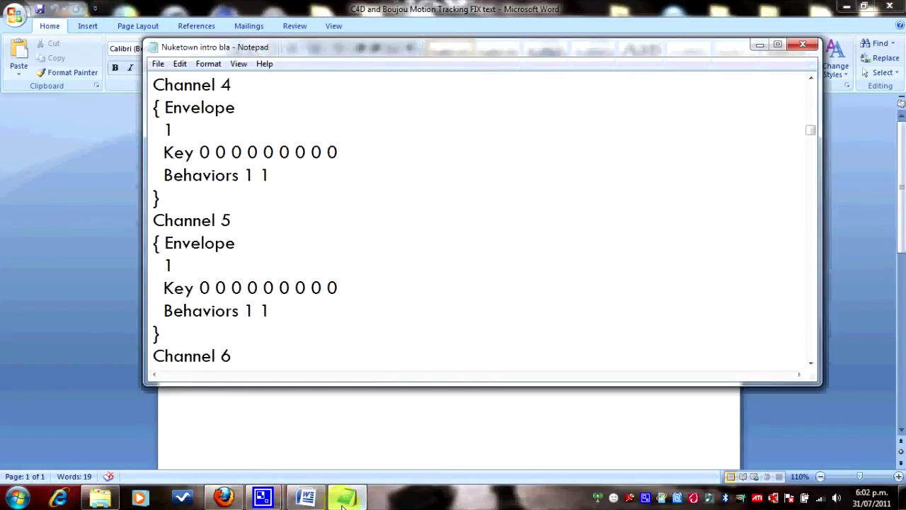
pyautogui.click(181, 64)
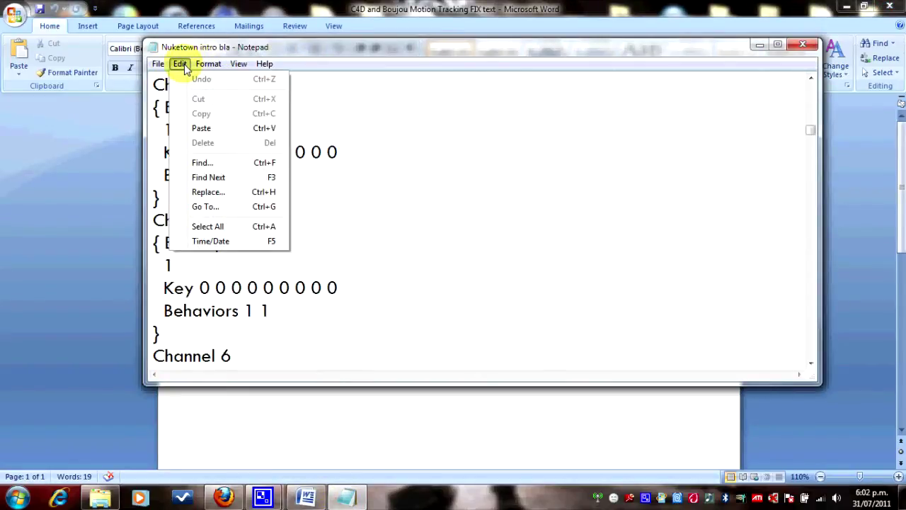
pyautogui.click(203, 162)
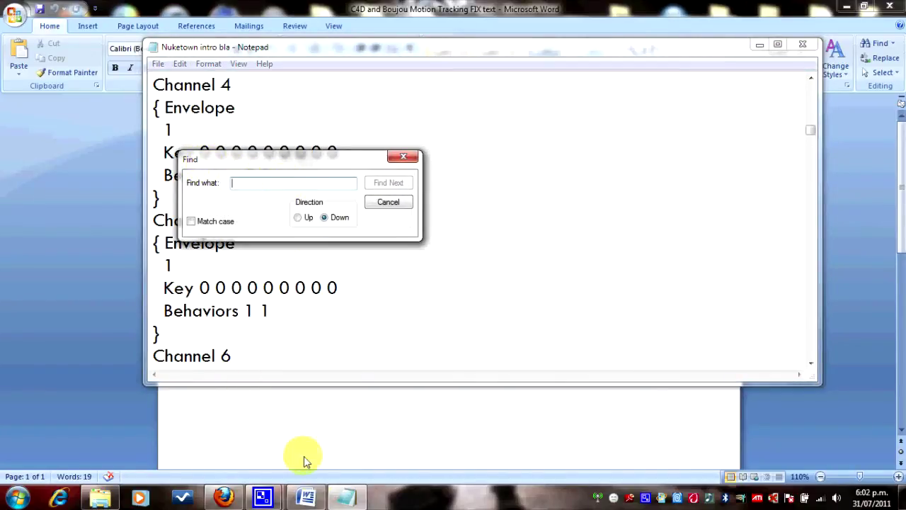
pyautogui.click(306, 499)
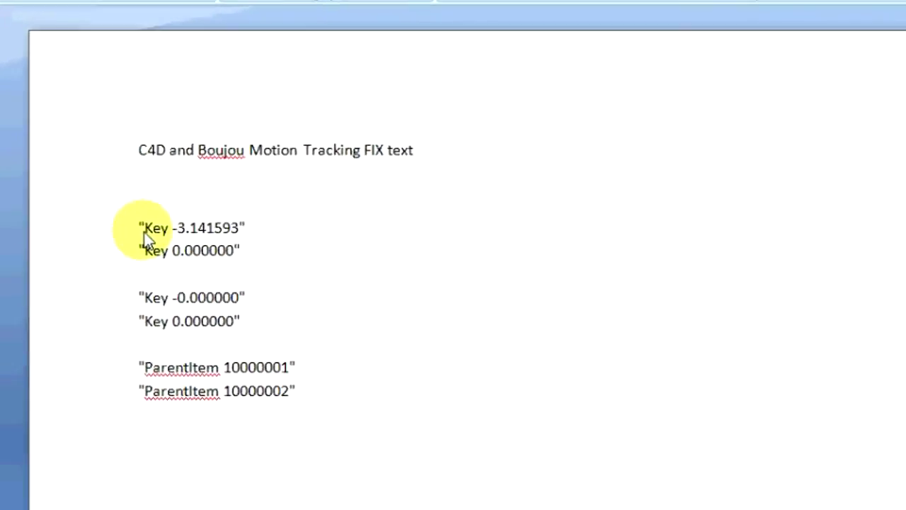
pyautogui.moveTo(144, 232); pyautogui.dragTo(216, 230)
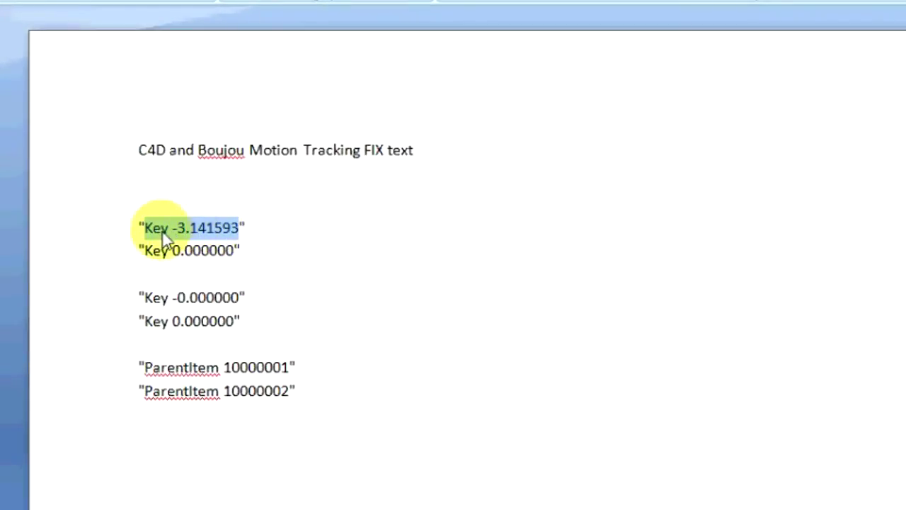
pyautogui.rightClick(211, 234)
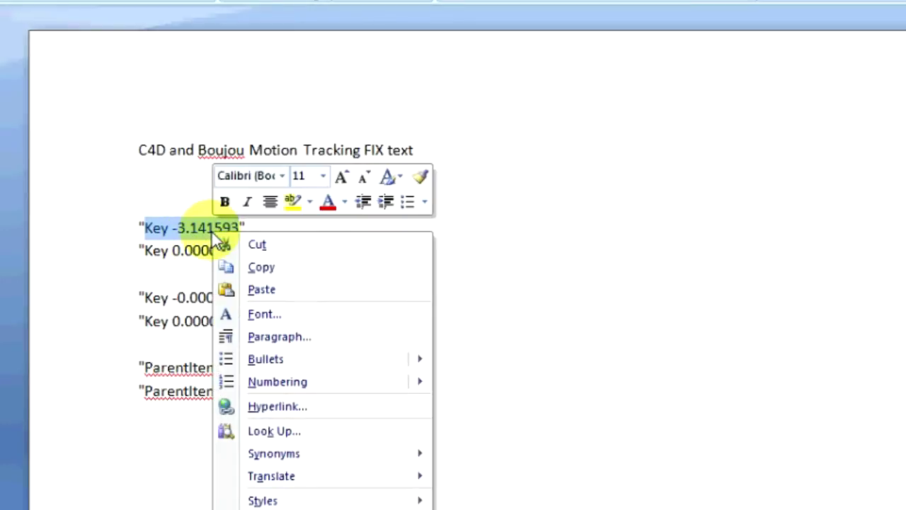
pyautogui.click(260, 267)
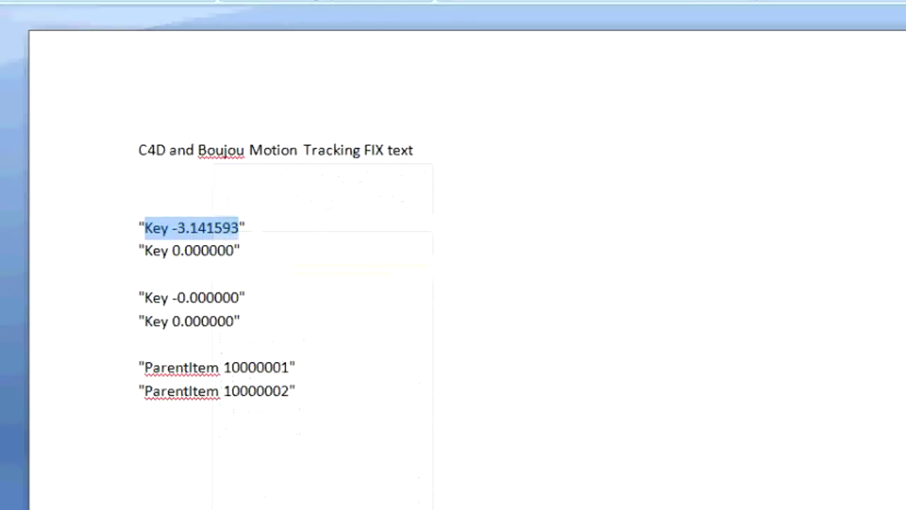
# Switch back to Notepad and search the camera file for the copied text "Key -3.141593", leaving Find closed.
pyautogui.moveTo(323, 509)
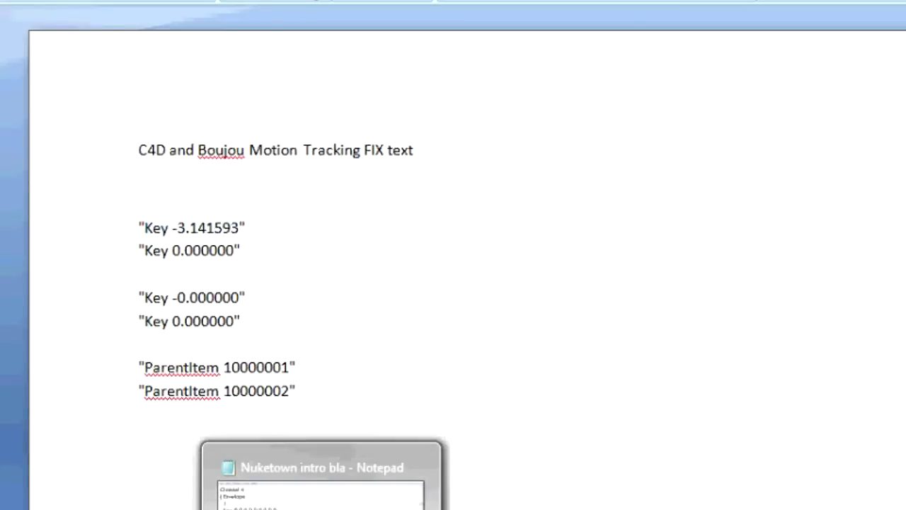
pyautogui.click(322, 489)
pyautogui.rightClick(168, 150)
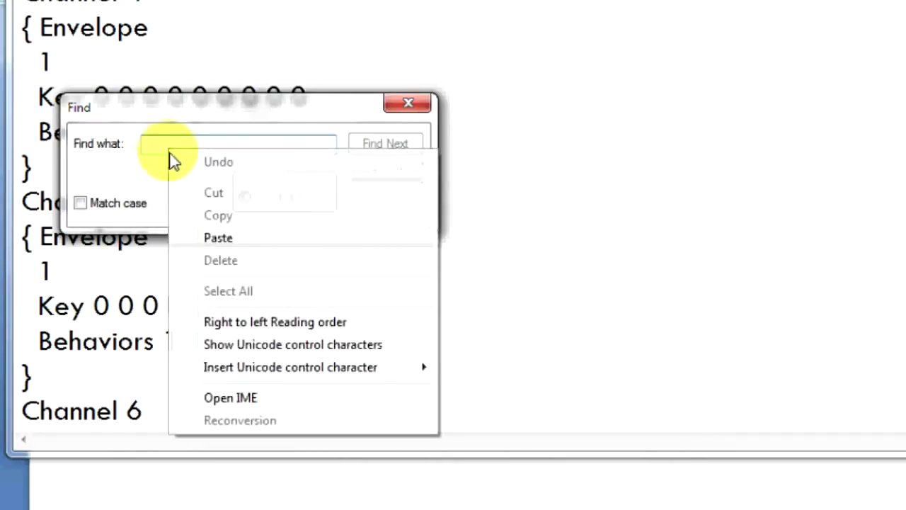
pyautogui.click(238, 238)
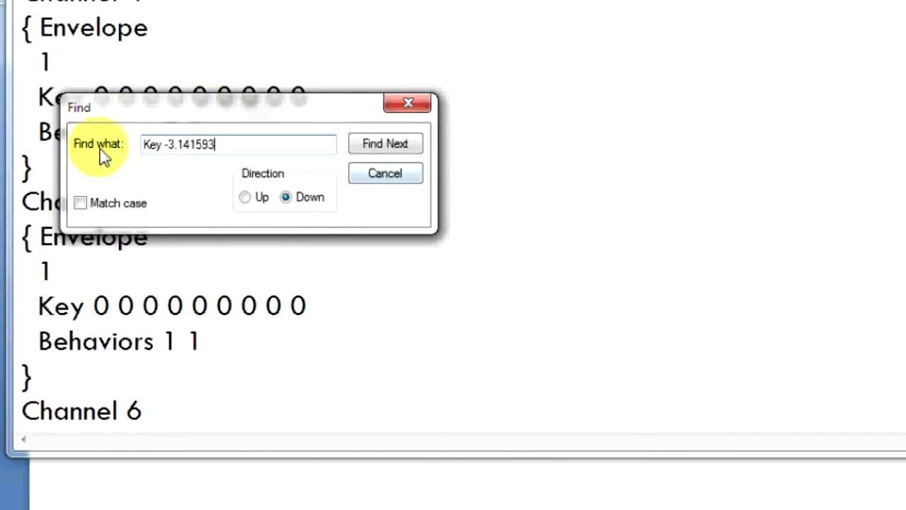
pyautogui.click(146, 150)
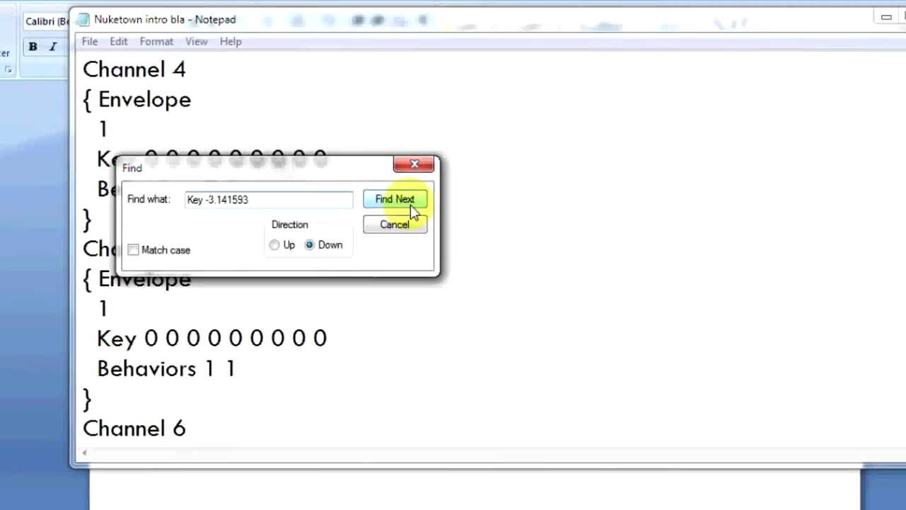
pyautogui.click(412, 207)
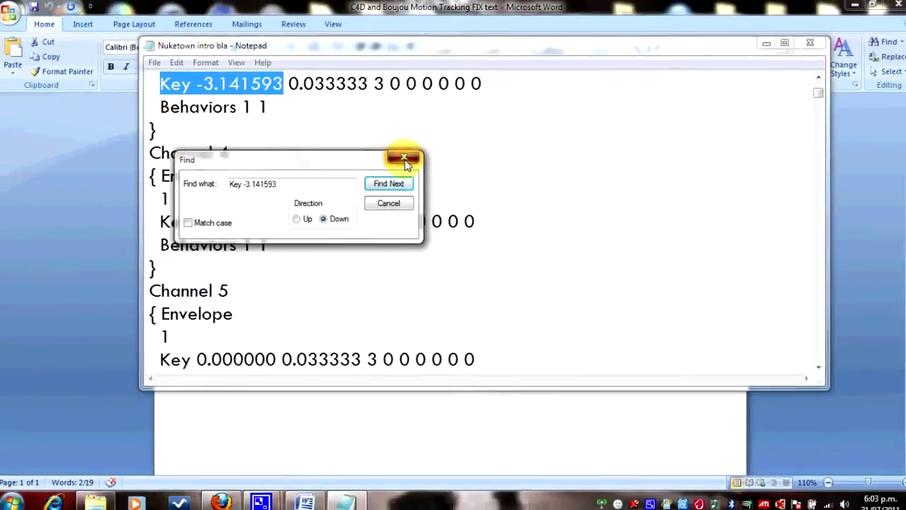
pyautogui.click(405, 159)
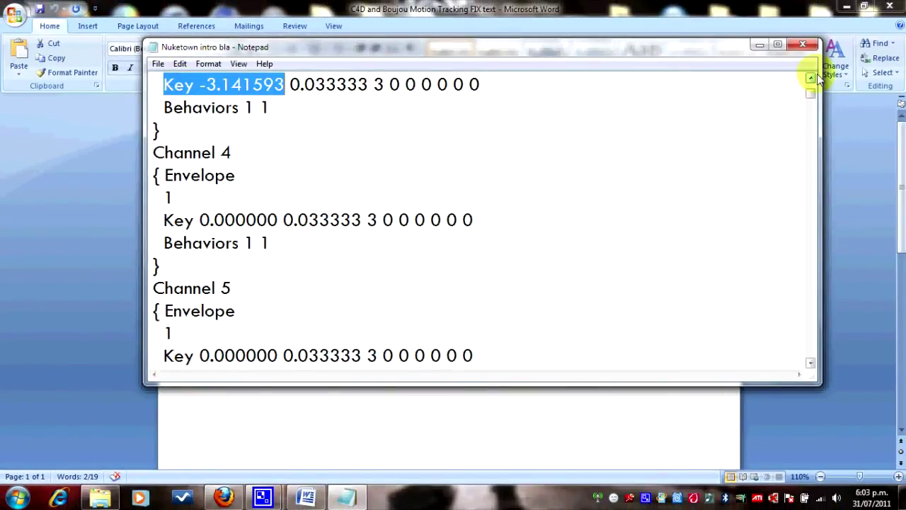
# Set the Channel 3 key value to 0.000000 and remove the minus sign from the -0.000000 key just above Channel 3.
pyautogui.scroll(3, 809, 72)
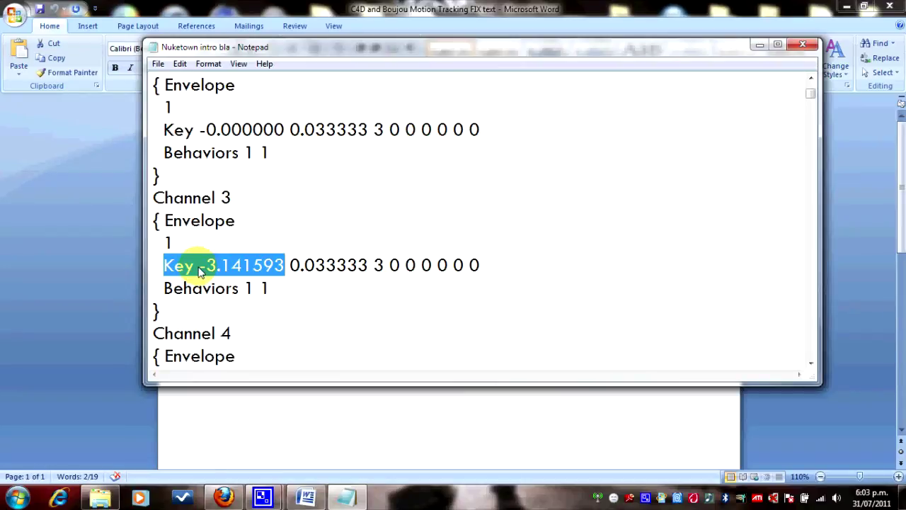
pyautogui.click(285, 269)
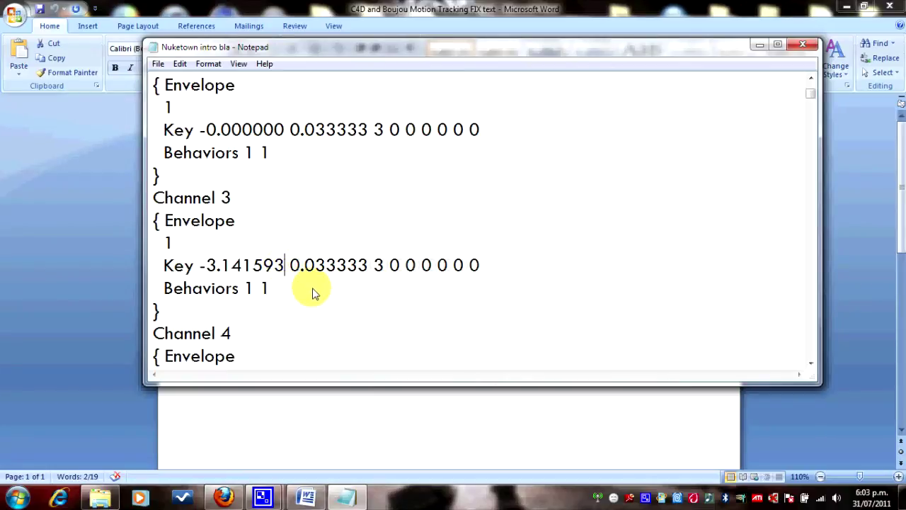
pyautogui.press('BackSpace')
pyautogui.press('BackSpace')
pyautogui.press('BackSpace')
pyautogui.press('BackSpace')
pyautogui.press('BackSpace')
pyautogui.press('BackSpace')
pyautogui.press('BackSpace')
pyautogui.press('BackSpace')
pyautogui.press('BackSpace')
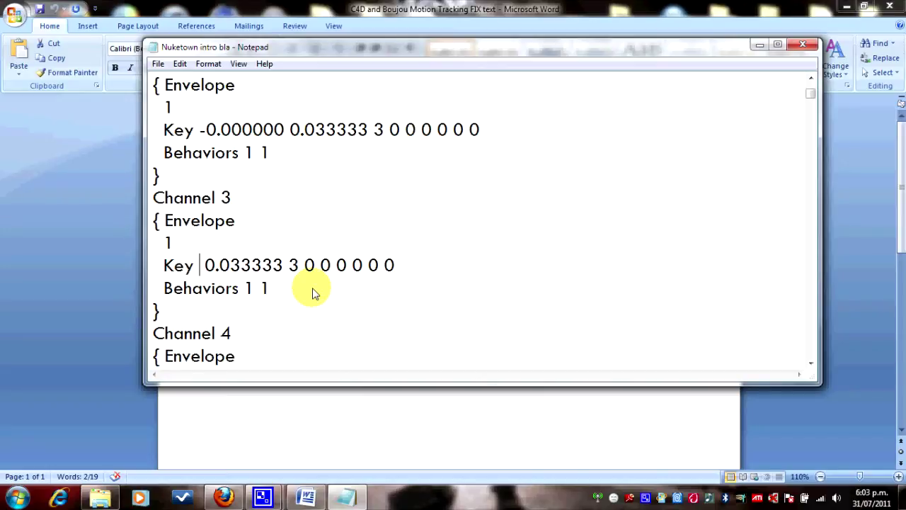
pyautogui.write('0.')
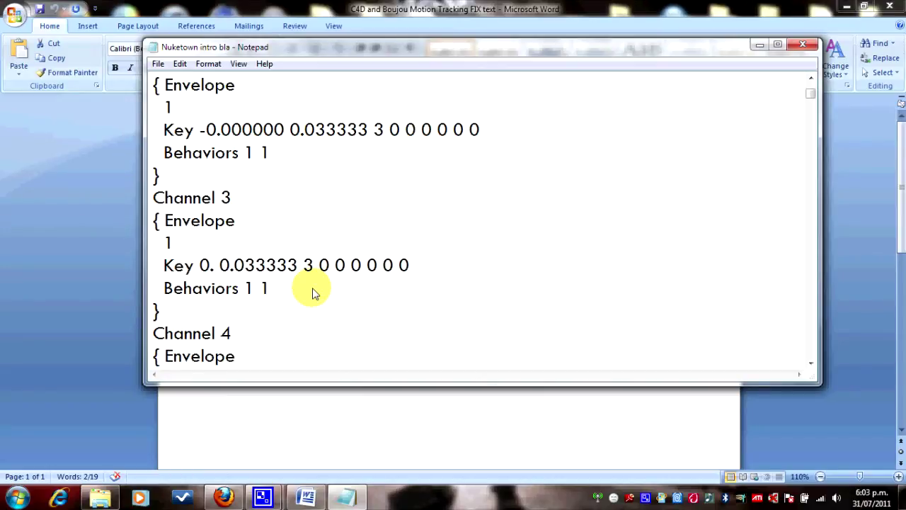
pyautogui.write('00000')
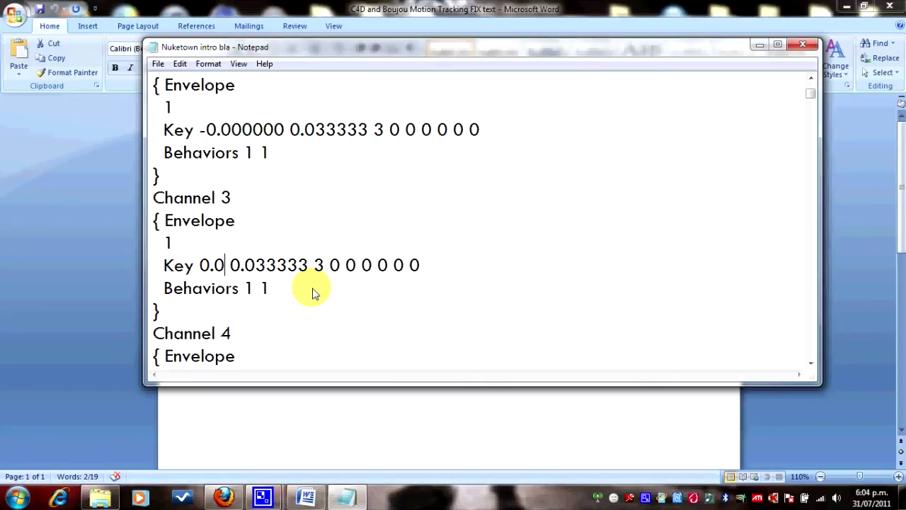
pyautogui.write('0')
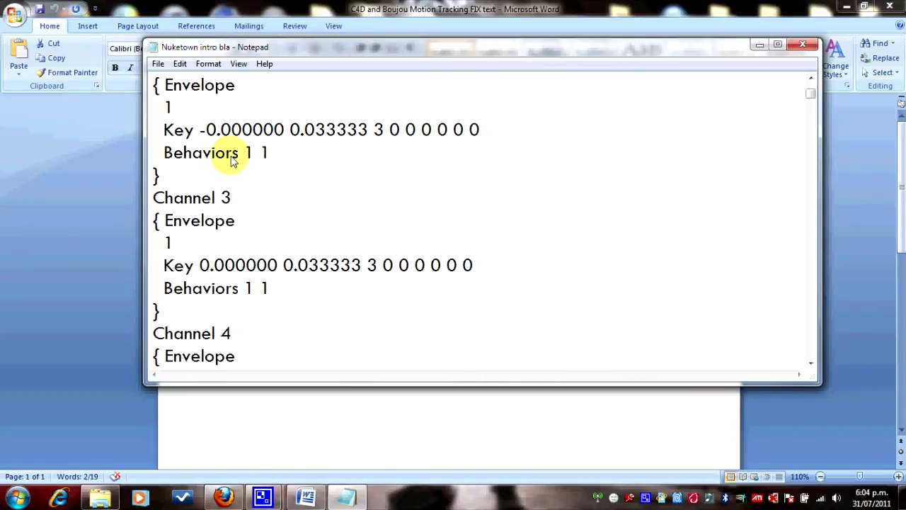
pyautogui.press('BackSpace')
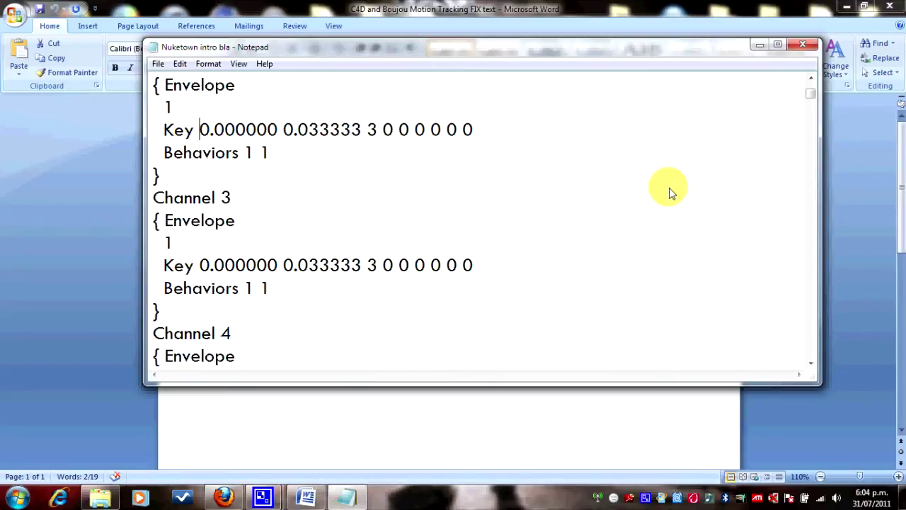
# Bring up Replace for the Notepad file and copy ParentItem 10000001, without its quotation marks, from the fix-text document in Word.
pyautogui.click(182, 66)
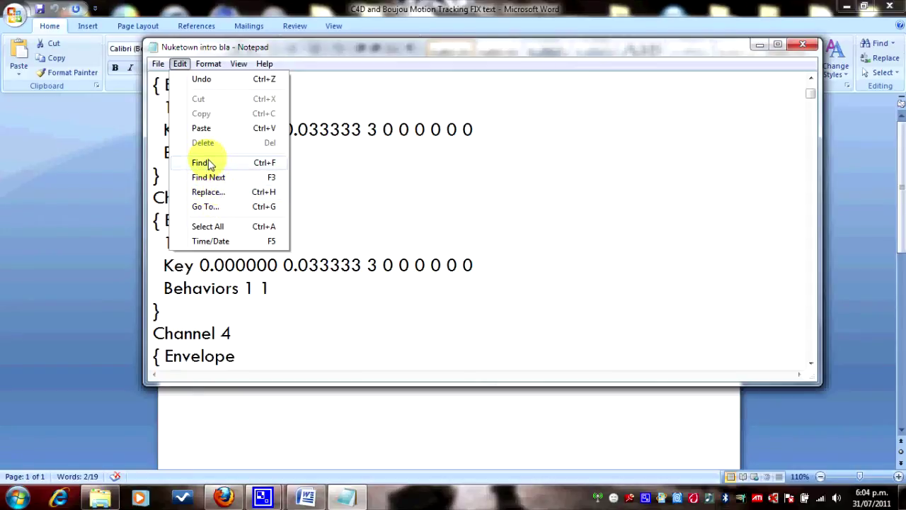
pyautogui.click(216, 192)
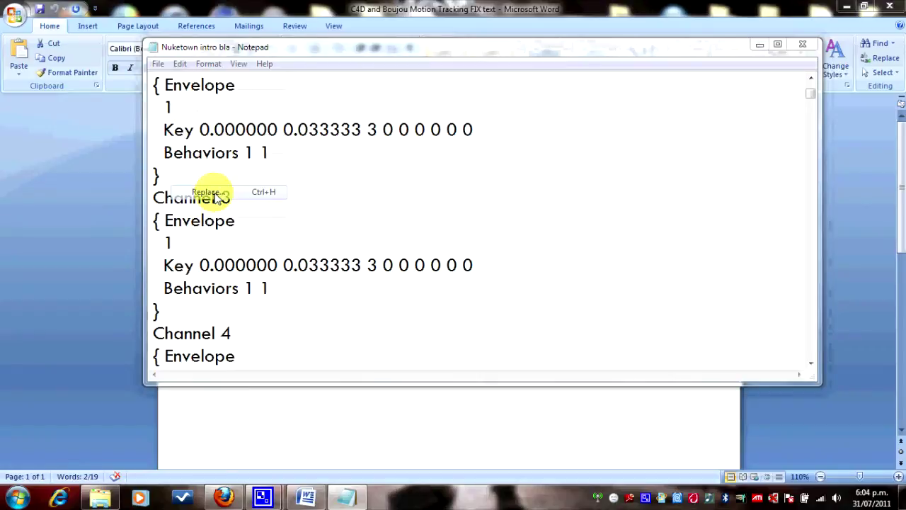
pyautogui.click(306, 496)
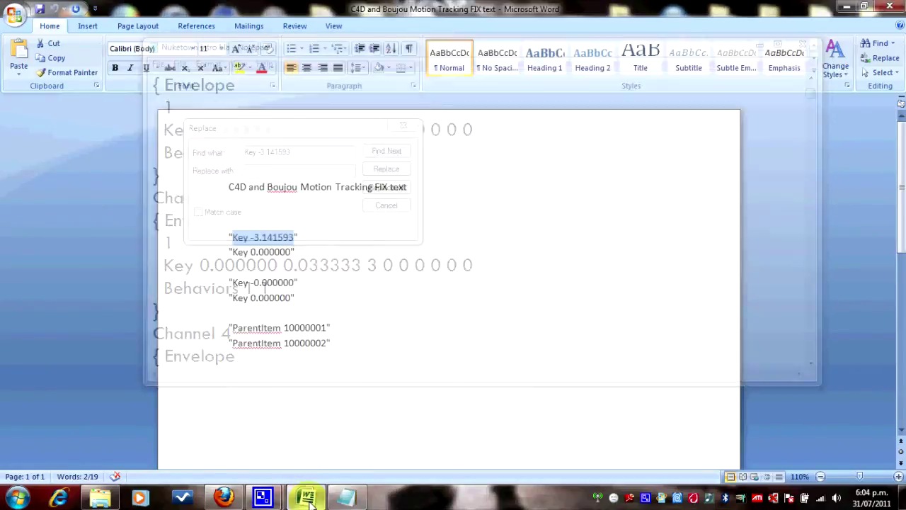
pyautogui.moveTo(234, 332); pyautogui.dragTo(286, 333)
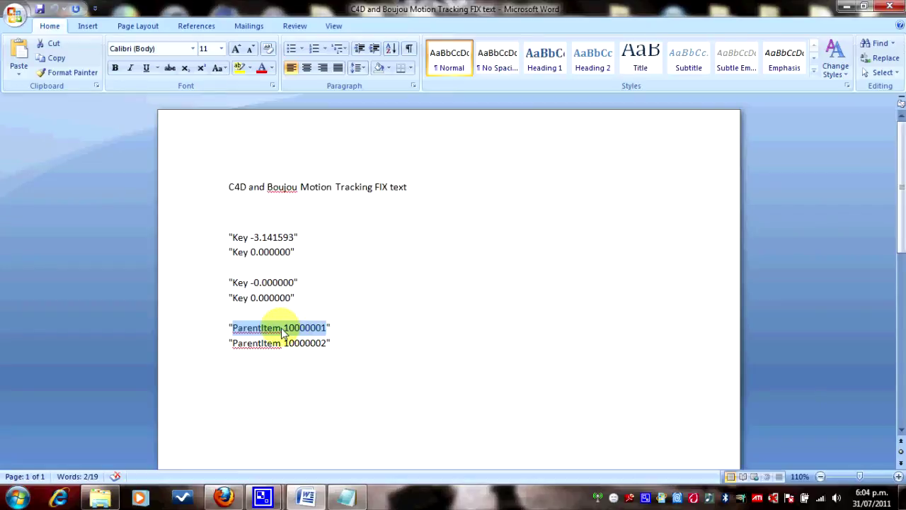
pyautogui.rightClick(282, 331)
pyautogui.click(314, 169)
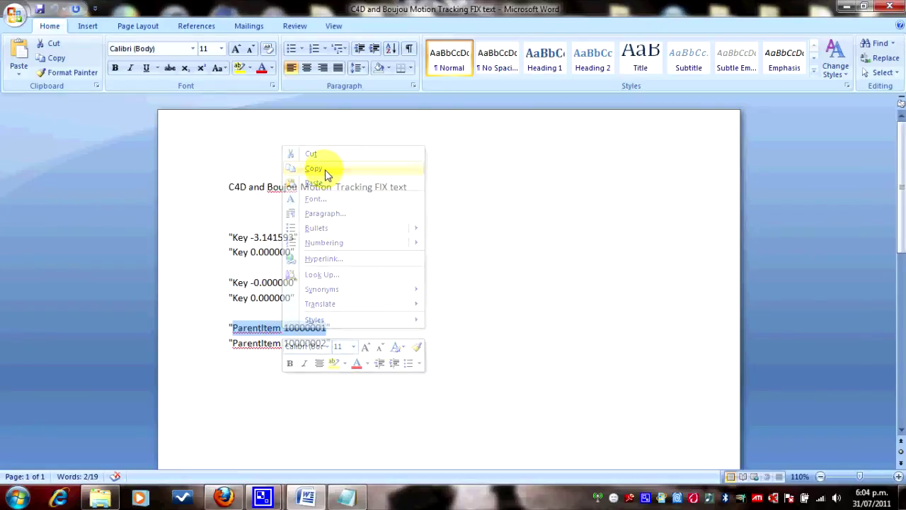
# Back in Notepad, enter ParentItem 10000001 as the search text and ParentItem 10000002 as its replacement, find the next match, and leave Replace.
pyautogui.click(345, 499)
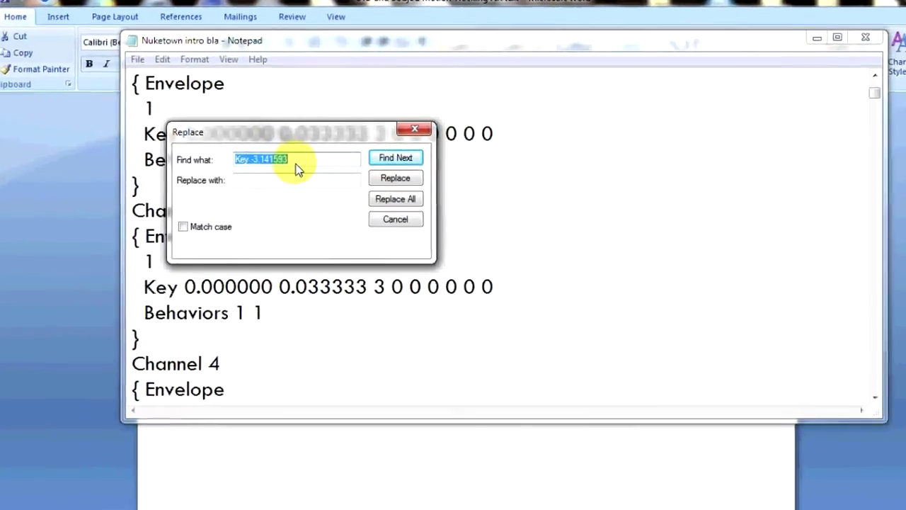
pyautogui.hotkey('ctrl', 'v')
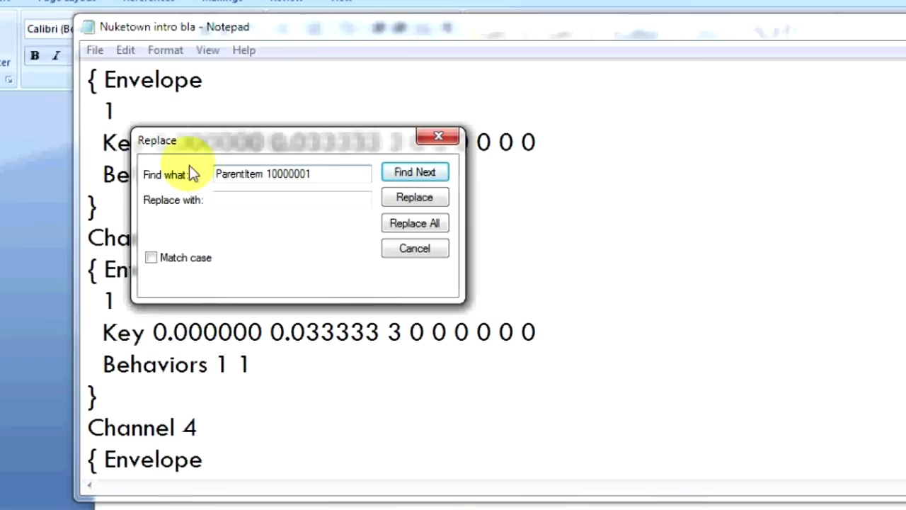
pyautogui.click(221, 205)
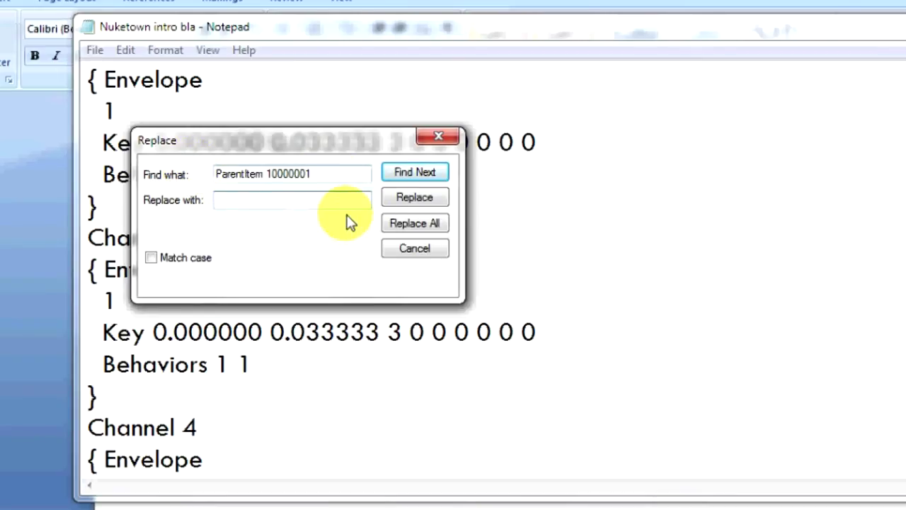
pyautogui.hotkey('ctrl', 'v')
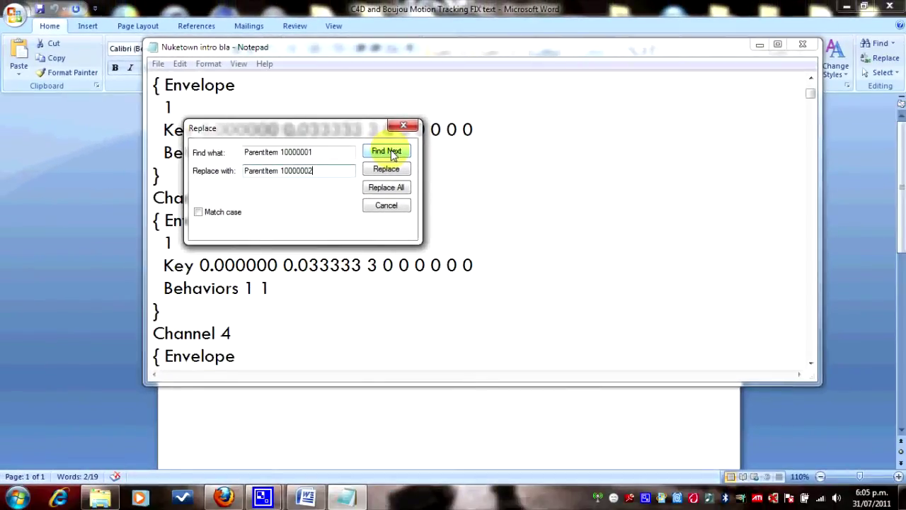
pyautogui.click(393, 151)
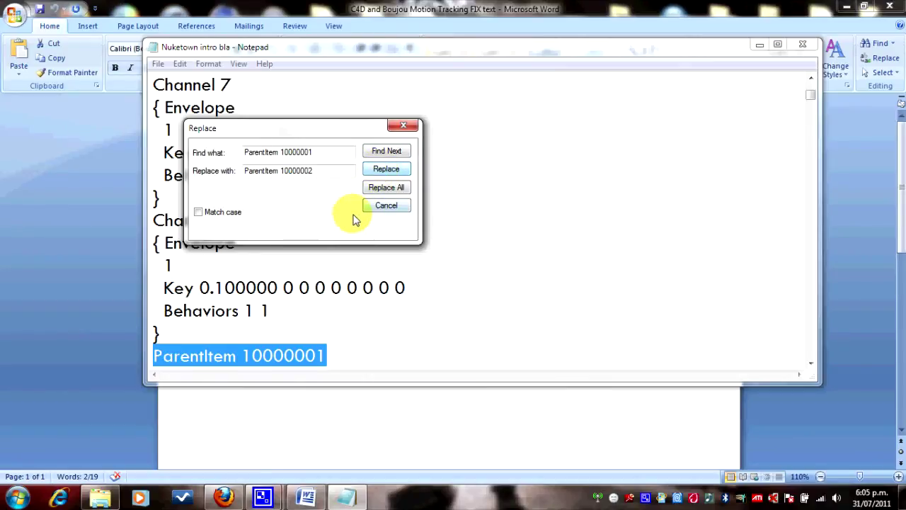
pyautogui.click(404, 128)
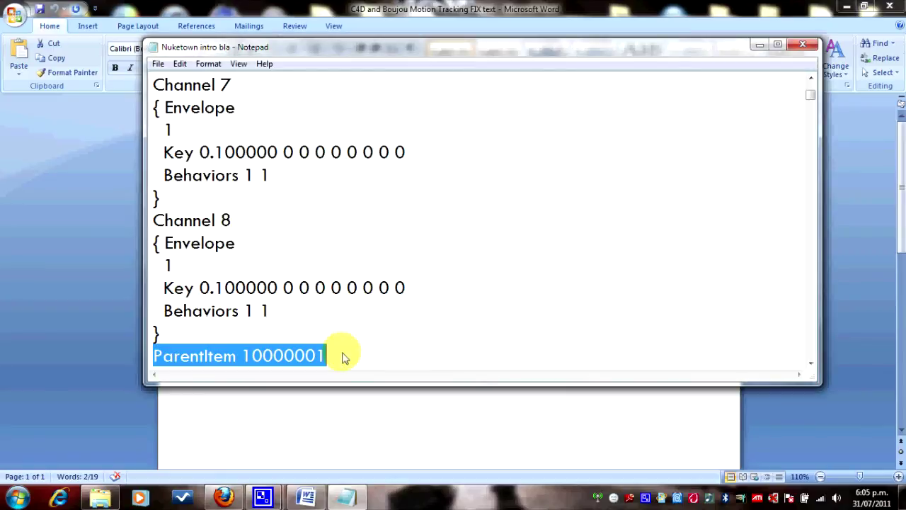
# Change the ParentItem value below Channel 8 to 10000002 and save the Nuketown intro bla file.
pyautogui.click(330, 356)
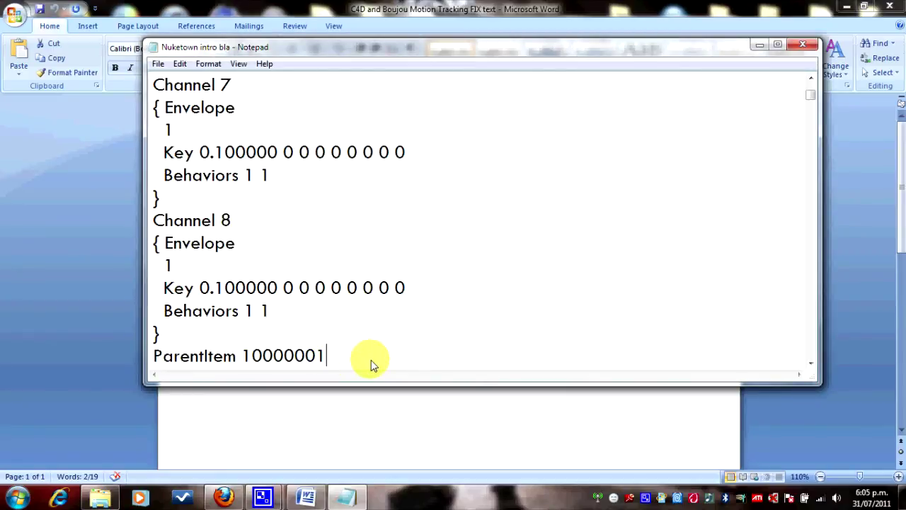
pyautogui.moveTo(330, 357)
pyautogui.mouseDown()
pyautogui.moveTo(157, 361)
pyautogui.moveTo(319, 359)
pyautogui.mouseUp()
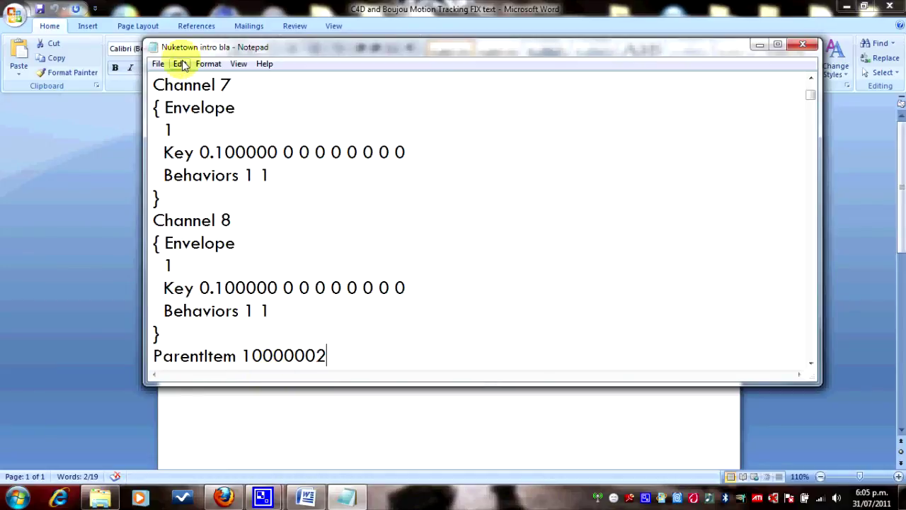
pyautogui.click(158, 64)
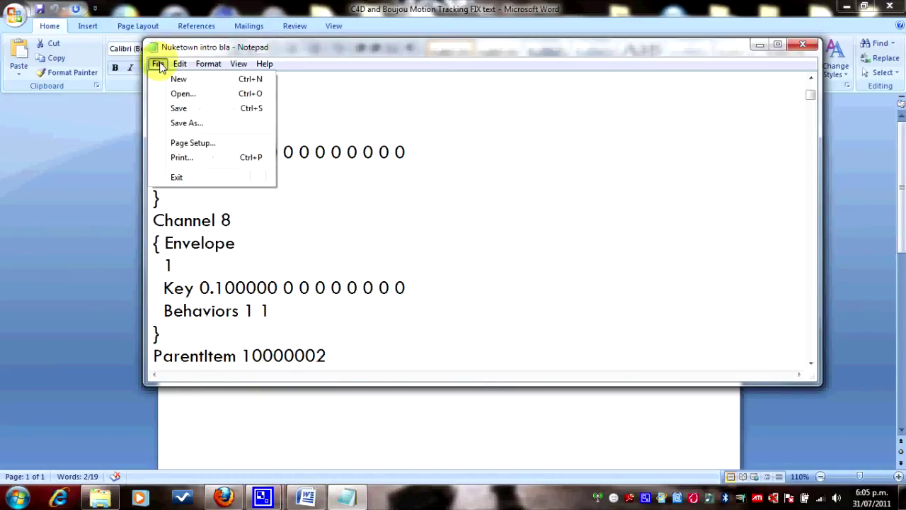
pyautogui.click(214, 110)
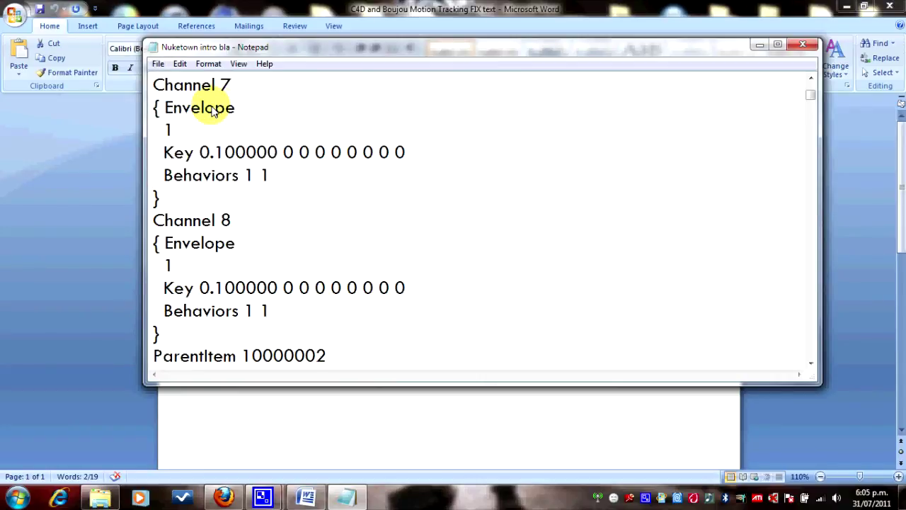
# Close the Notepad file and minimize the Word document and the Rendered Tracking folder to reach the desktop.
pyautogui.click(807, 46)
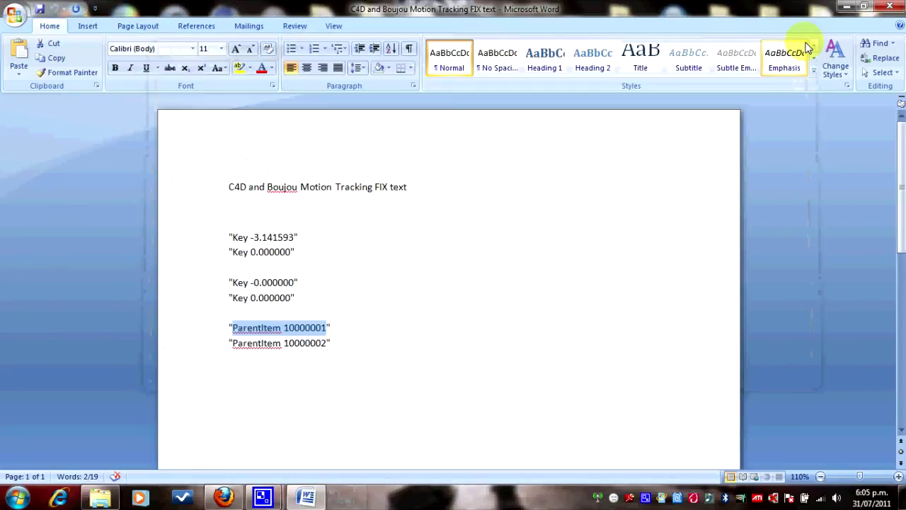
pyautogui.click(844, 7)
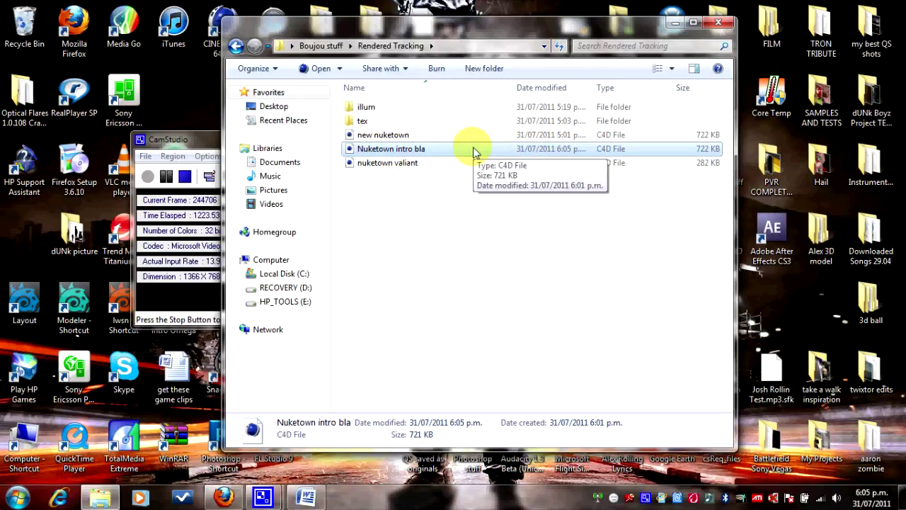
pyautogui.click(675, 26)
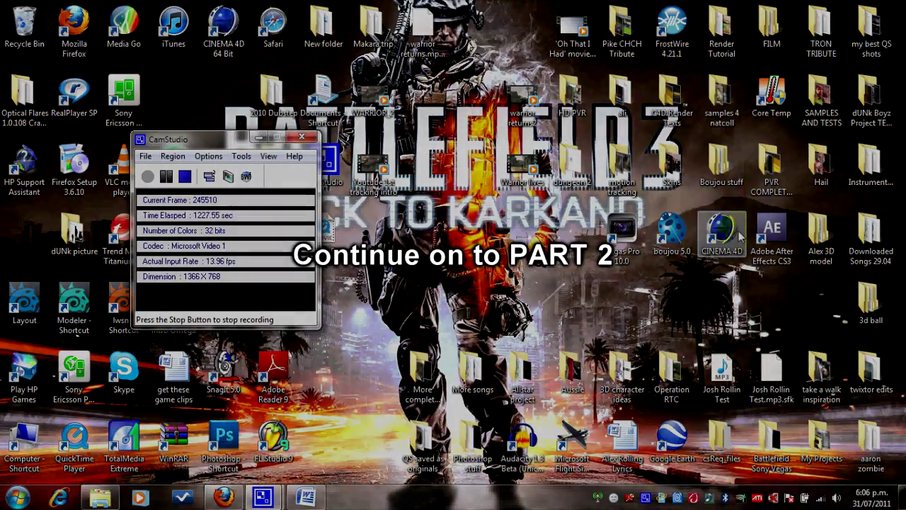